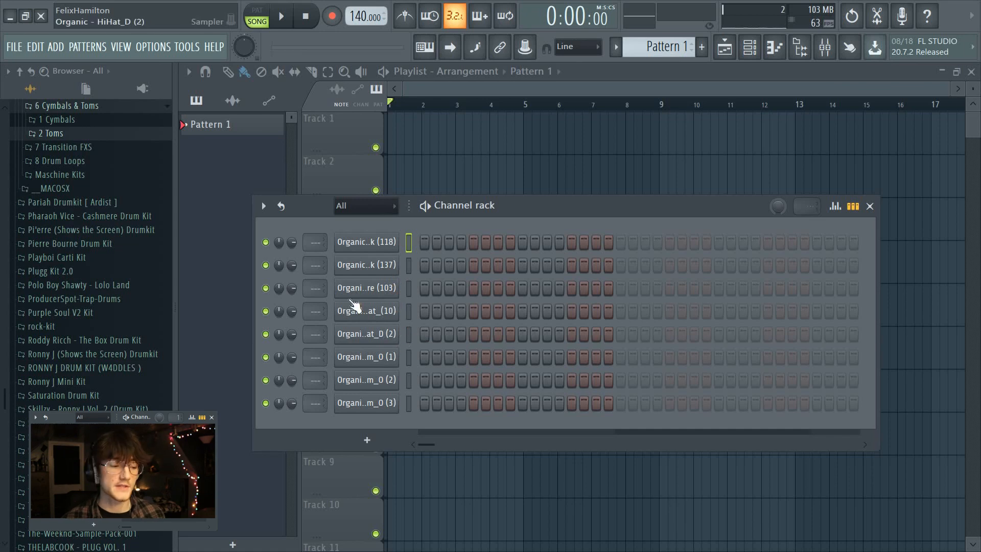
# Step: Audition the drum samples in the channel rack, from the snare down to the last tom
pyautogui.moveTo(351, 290); pyautogui.dragTo(378, 316)
pyautogui.click(379, 316)
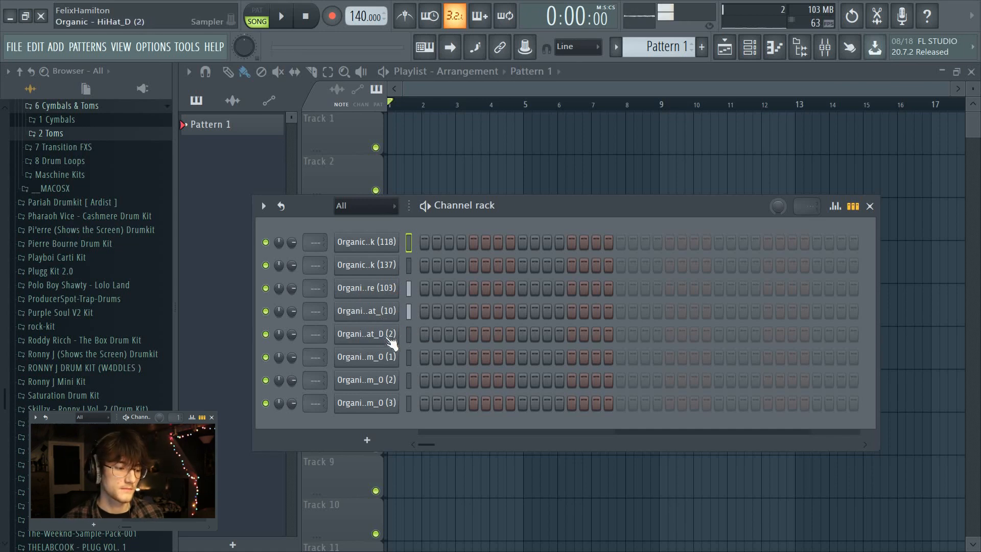
pyautogui.click(386, 335)
pyautogui.click(386, 359)
pyautogui.click(389, 381)
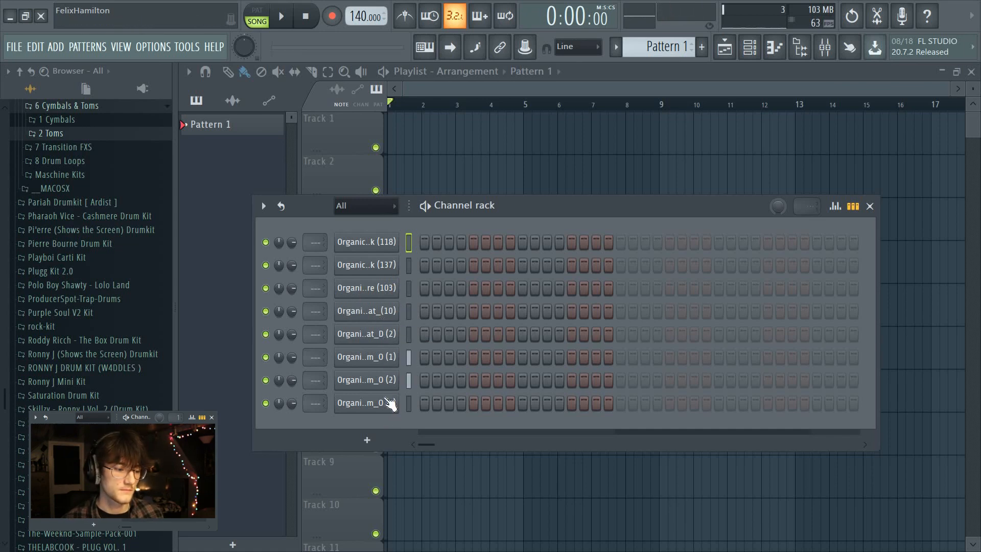
pyautogui.click(382, 403)
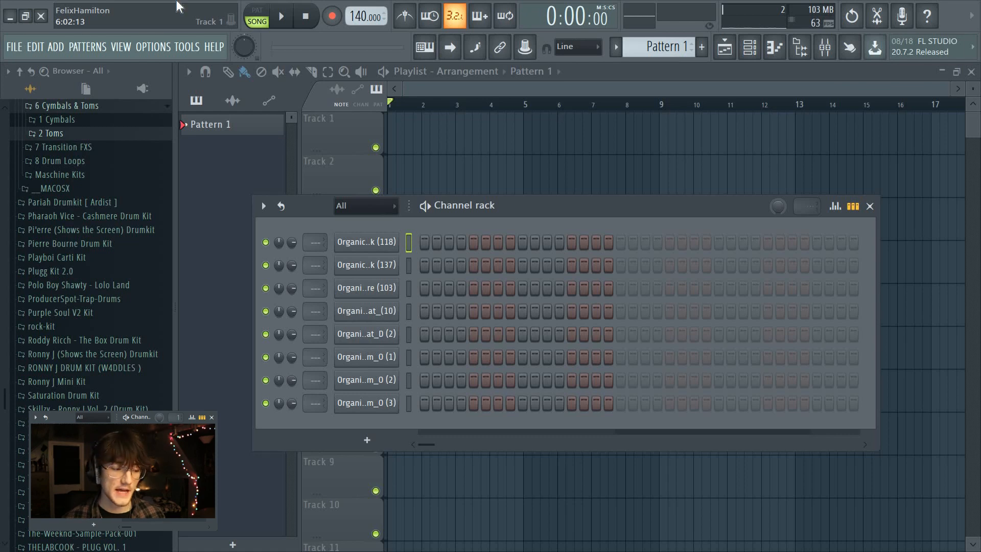
# Step: Set the mono input In 1 as the audio input of mixer track Insert 1
pyautogui.click(534, 71)
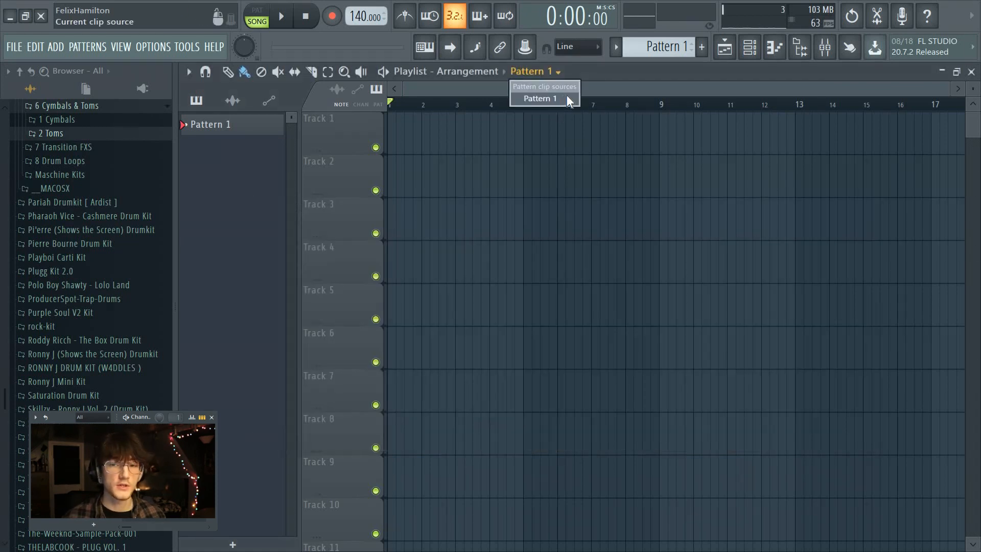
pyautogui.click(625, 90)
pyautogui.click(824, 47)
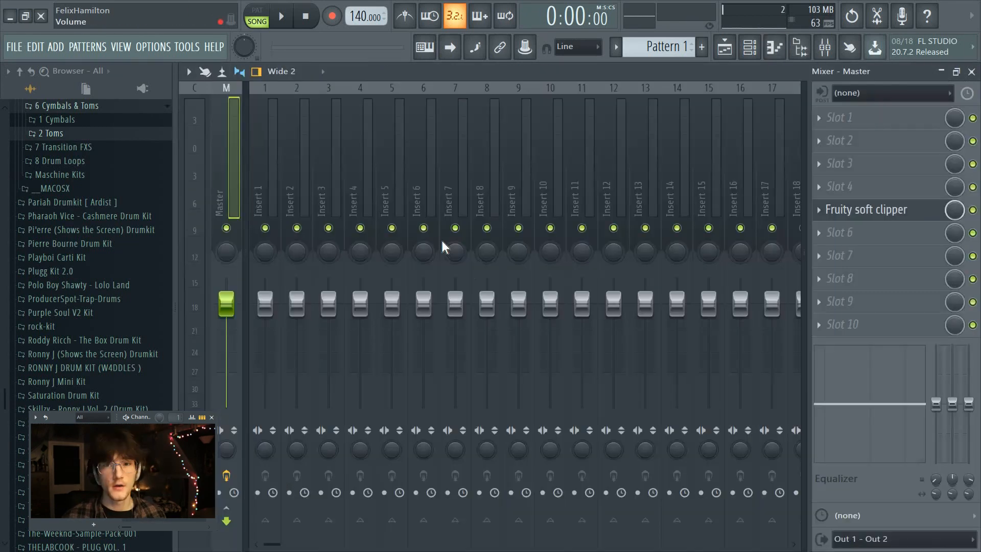
pyautogui.click(277, 179)
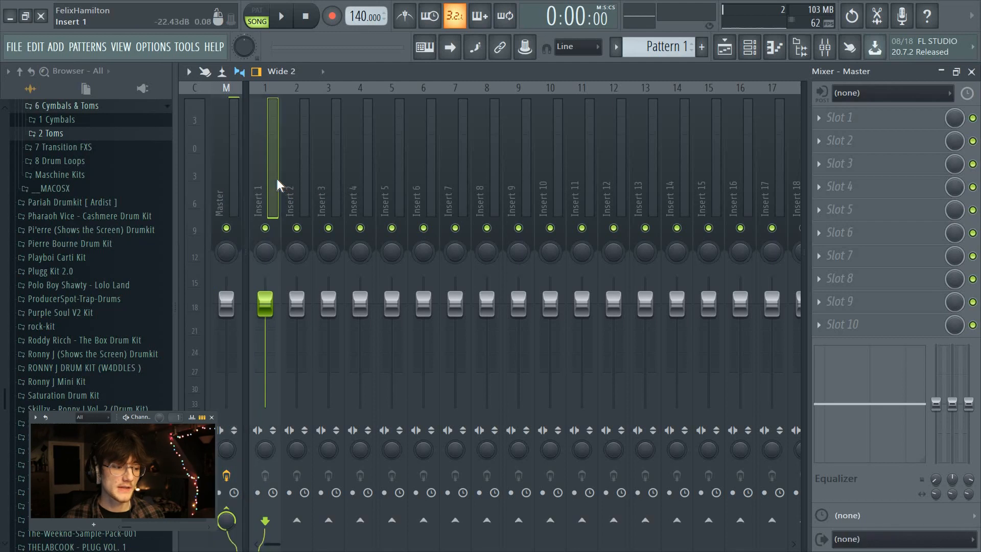
pyautogui.click(882, 94)
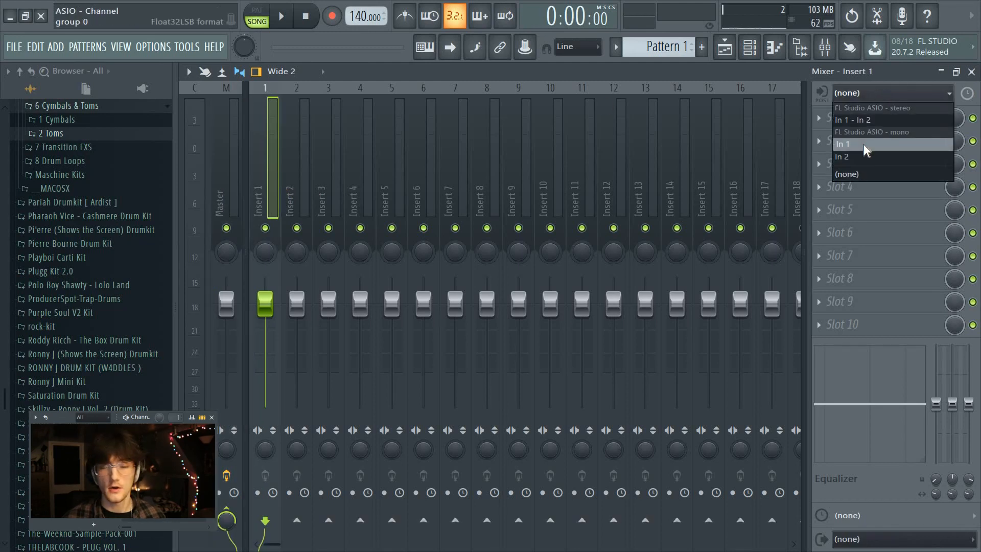
pyautogui.click(863, 144)
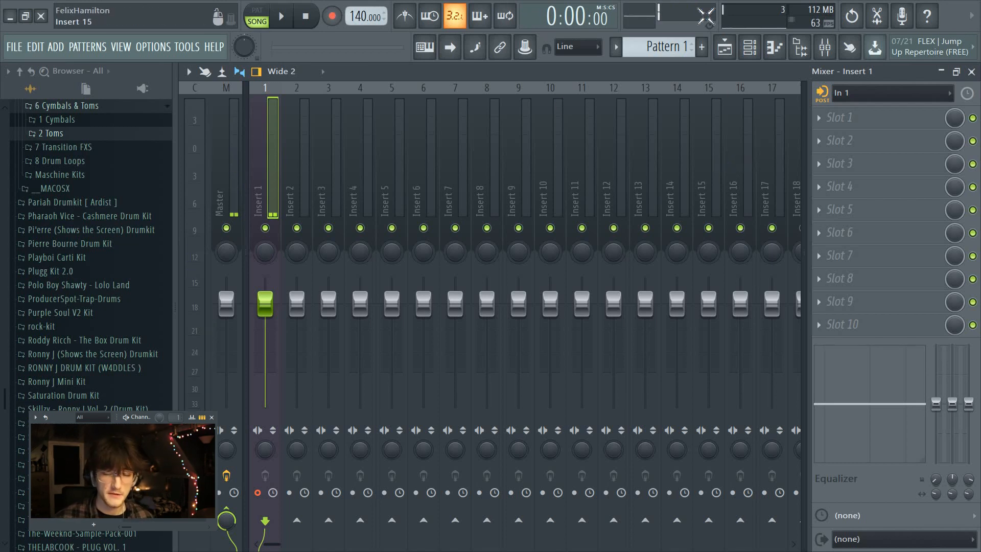
# Step: Load Edison into effect slot 4 and Guitar Rig 5 into effect slot 2 of Insert 1
pyautogui.click(858, 172)
pyautogui.click(357, 78)
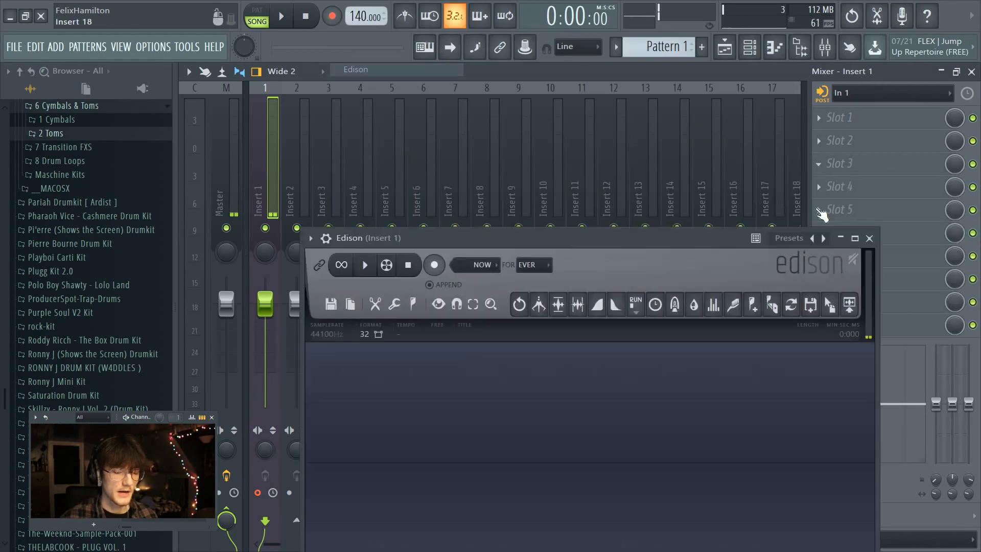
pyautogui.moveTo(848, 161); pyautogui.dragTo(850, 189)
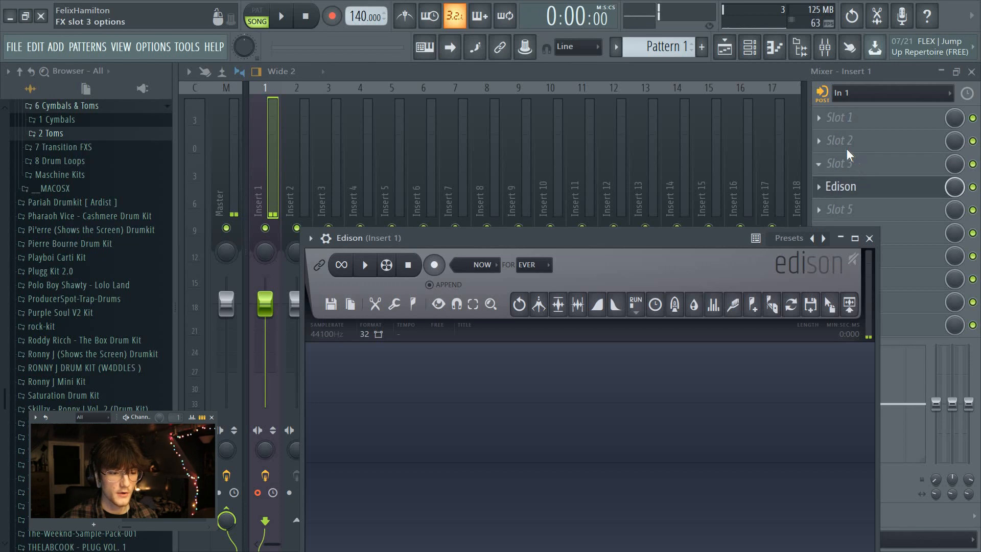
pyautogui.click(846, 149)
pyautogui.click(507, 141)
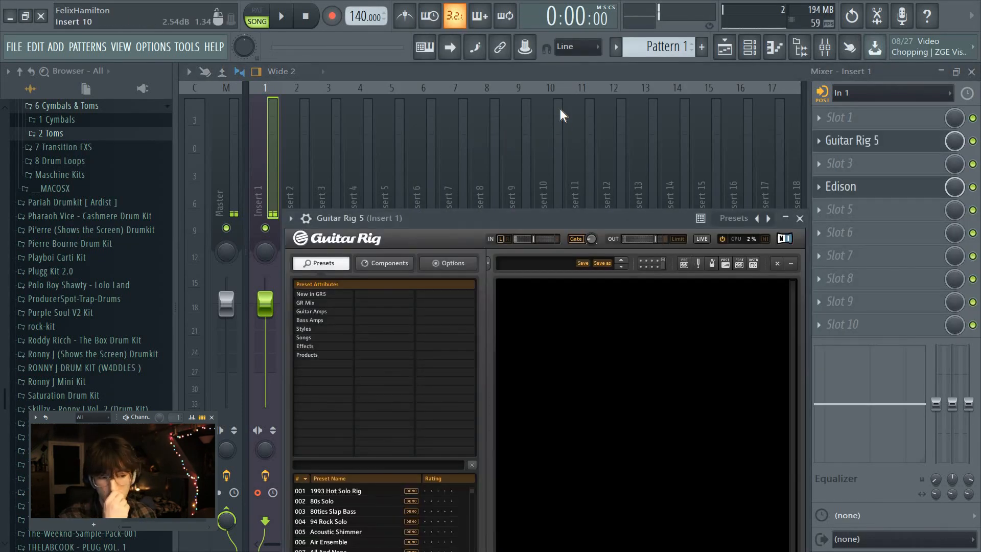
# Step: Filter the Guitar Rig 5 presets to Guitar Amps and browse the preset list
pyautogui.click(316, 312)
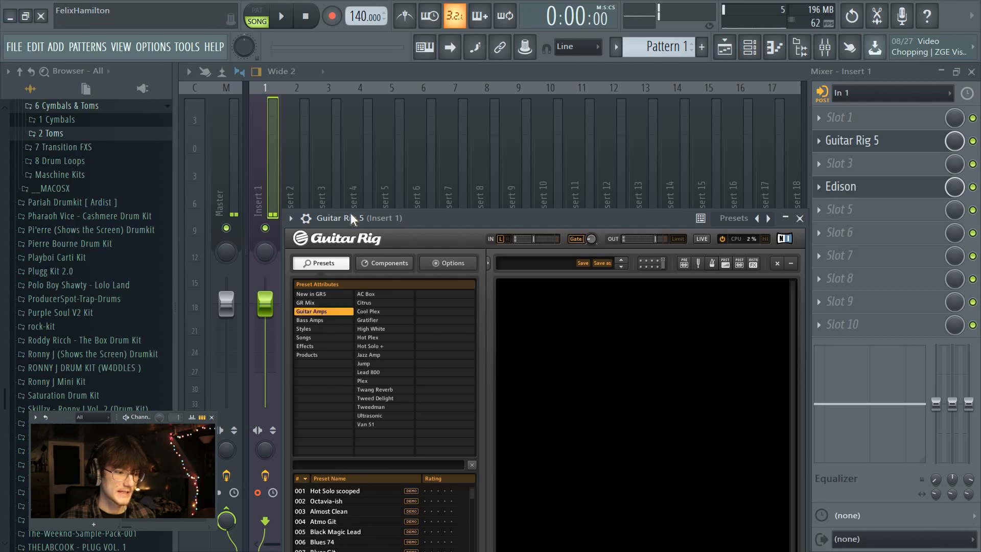
pyautogui.moveTo(350, 213); pyautogui.dragTo(383, 120)
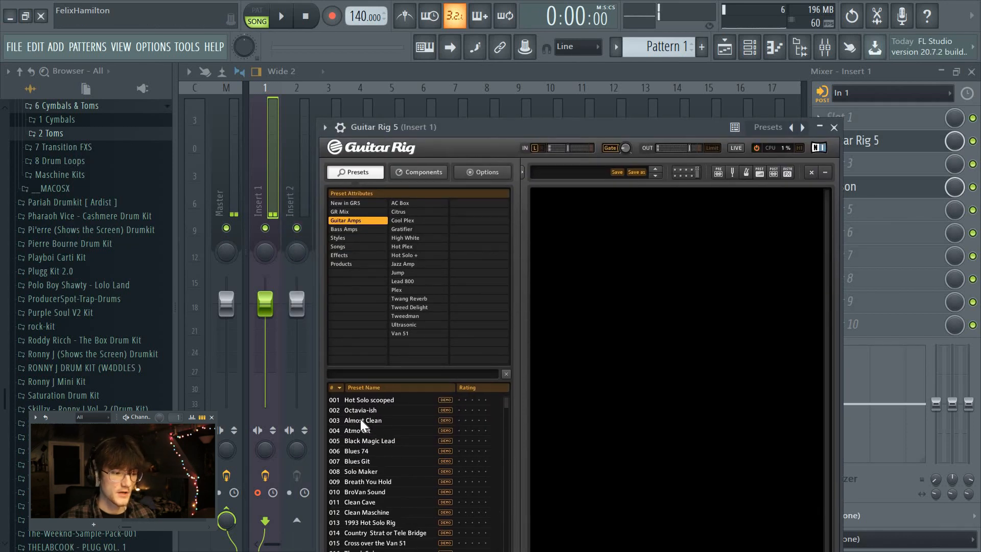
pyautogui.scroll(-5, 373, 449)
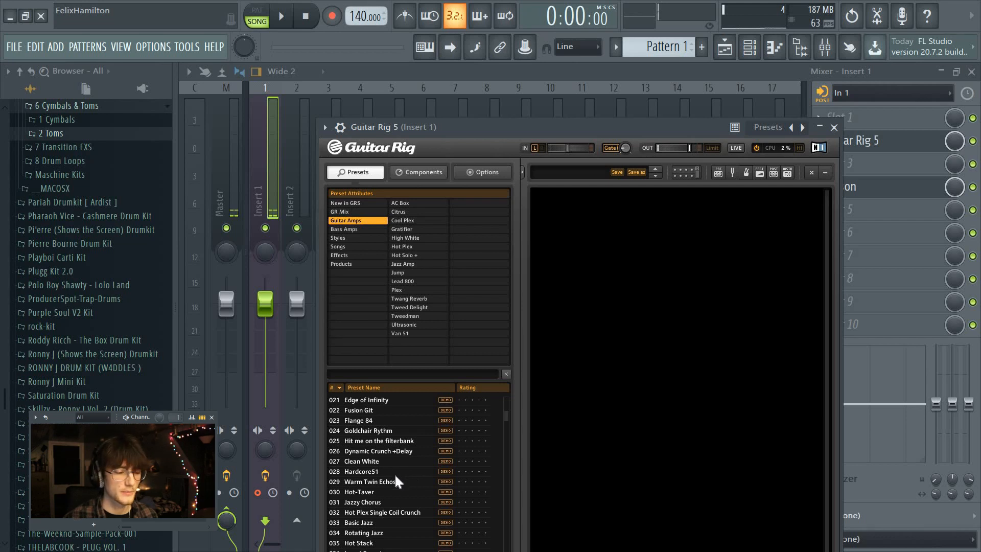
pyautogui.scroll(-2, 395, 473)
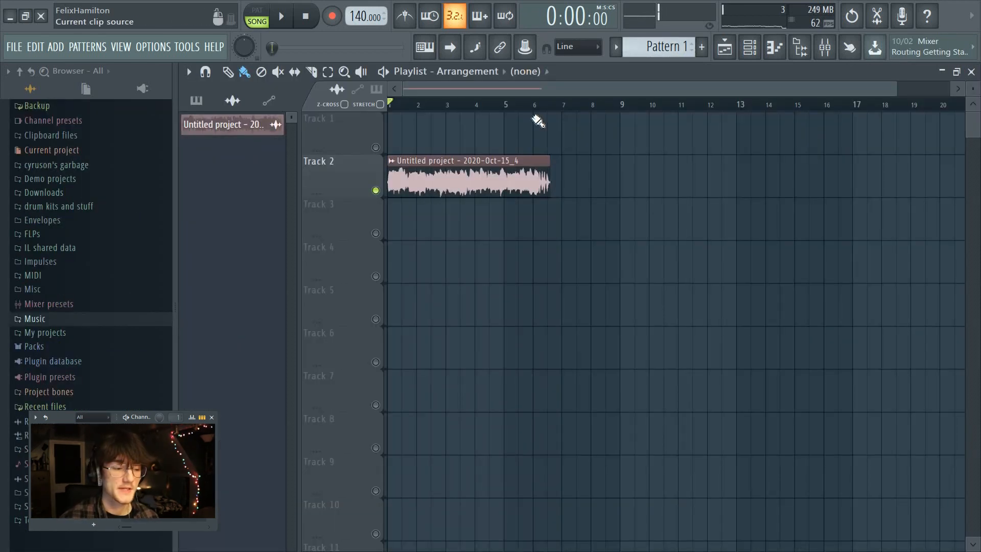
# Step: Play back the recorded audio clip on Track 2 of the playlist
pyautogui.scroll(3, 526, 102)
pyautogui.press('space')
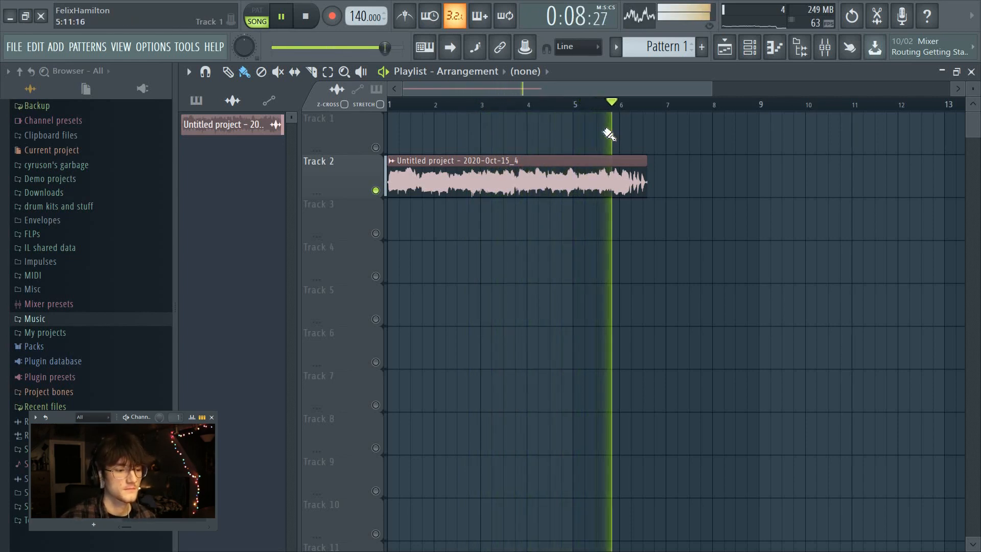
pyautogui.press('space')
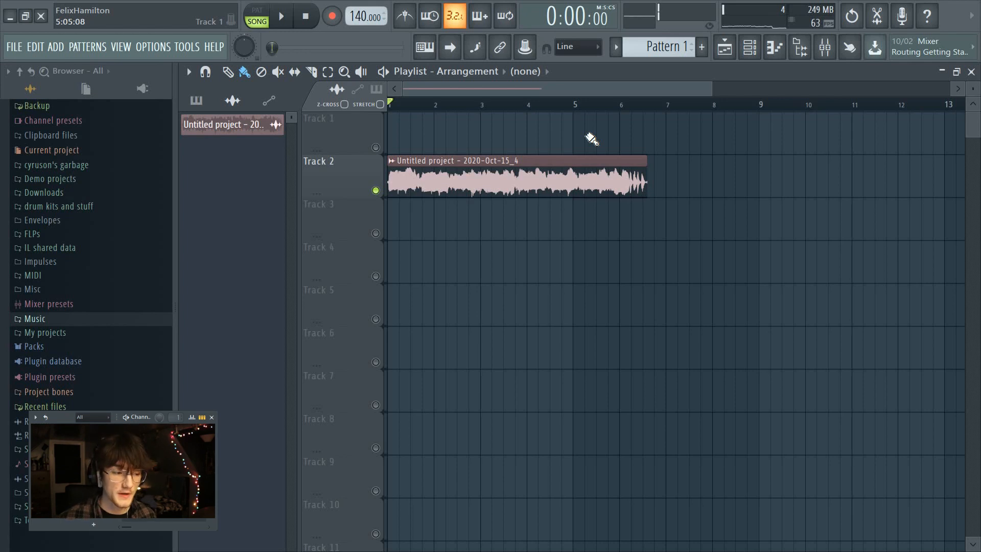
# Step: Open Edison on Insert 1 and inspect the highlighted section of the recorded waveform
pyautogui.click(824, 46)
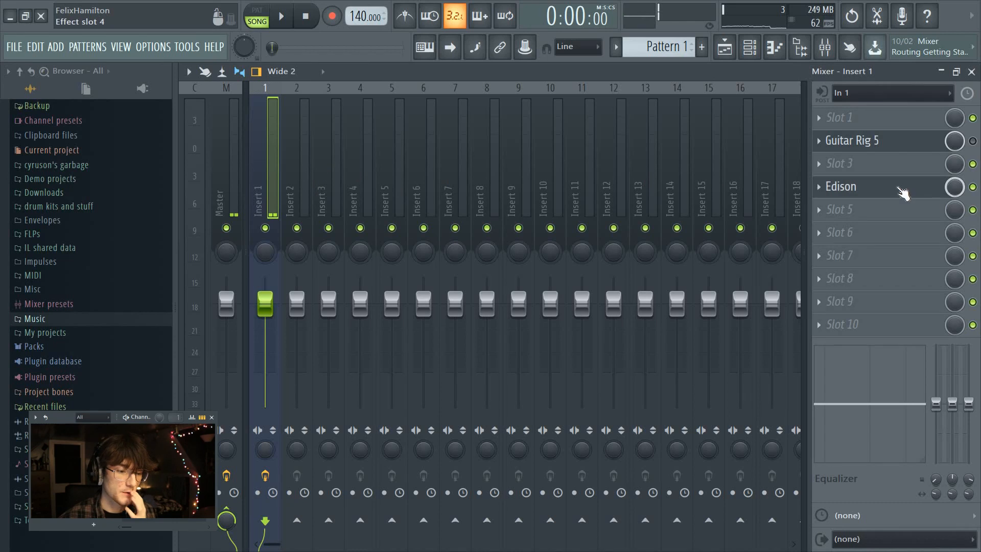
pyautogui.click(840, 187)
pyautogui.scroll(5, 585, 393)
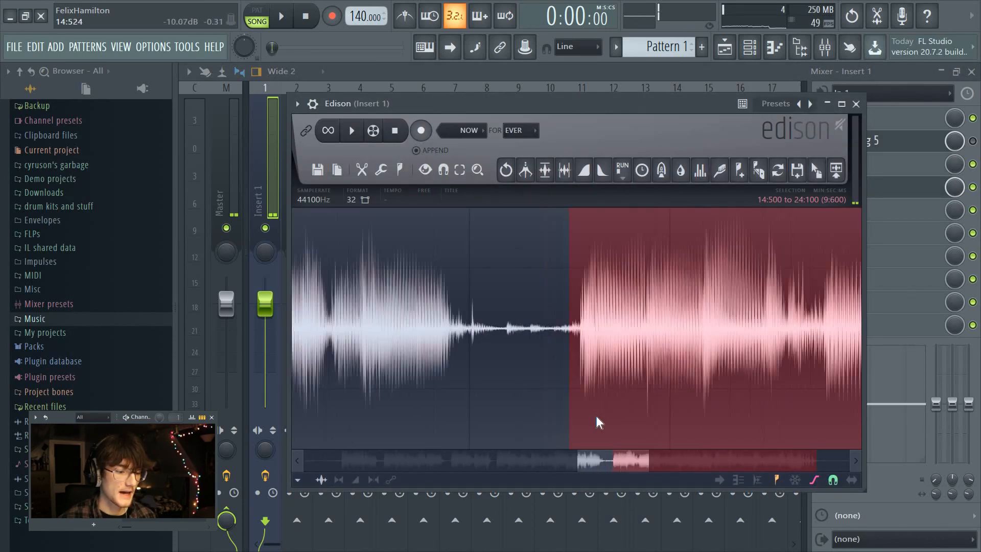
pyautogui.moveTo(624, 464); pyautogui.dragTo(660, 464)
pyautogui.scroll(-1, 630, 414)
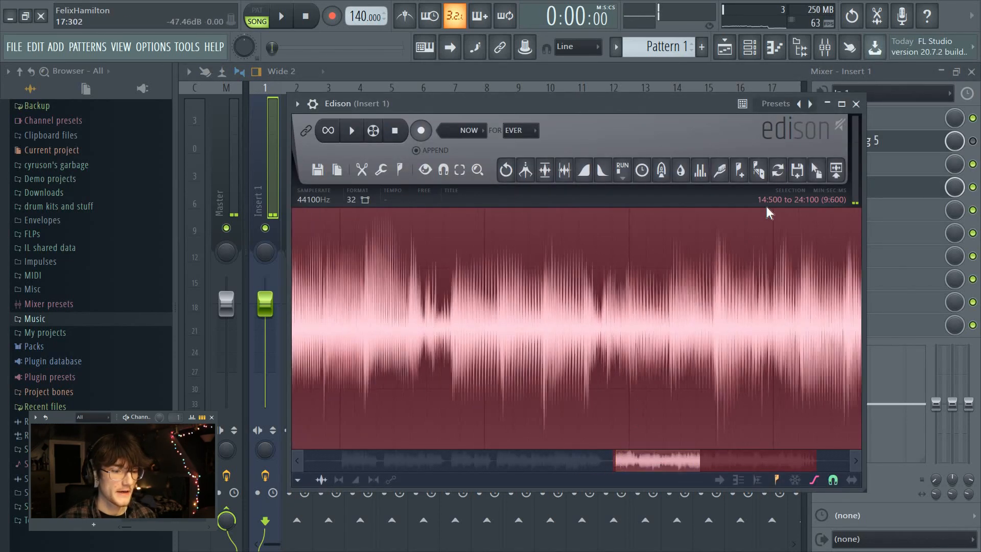
# Step: Set the Track 2 audio clip's declicking mode to Generic (bleeding) and its time stretching mode to Auto
pyautogui.click(729, 51)
pyautogui.keyDown('ctrl'); pyautogui.rightClick(431, 185); pyautogui.keyUp('ctrl')
pyautogui.doubleClick(431, 185)
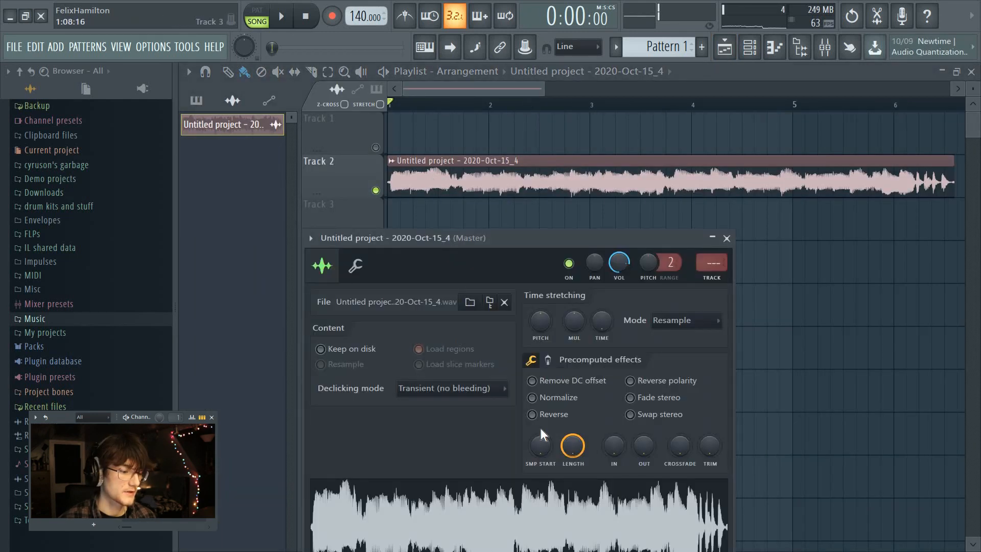
pyautogui.moveTo(480, 237); pyautogui.dragTo(658, 159)
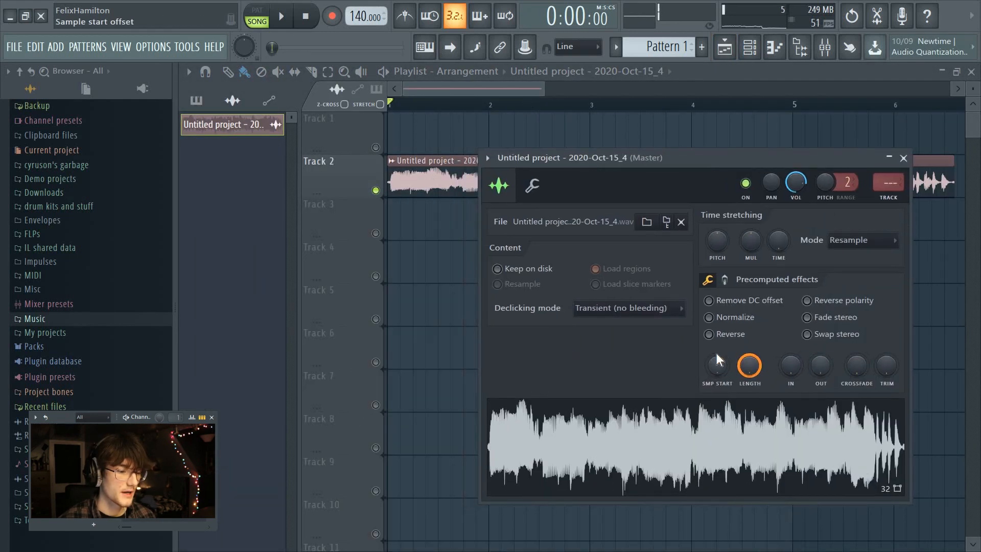
pyautogui.click(645, 310)
pyautogui.click(620, 362)
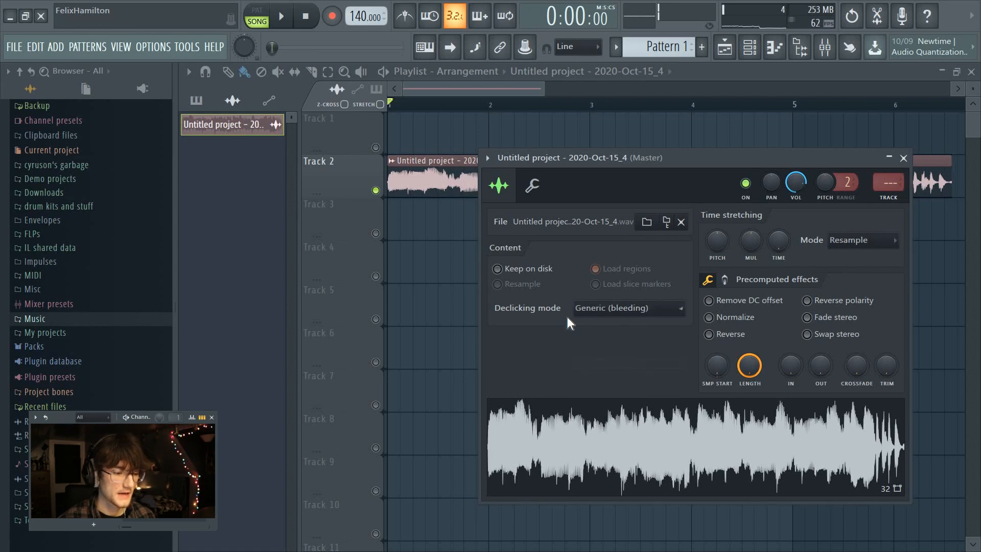
pyautogui.click(872, 245)
pyautogui.click(854, 366)
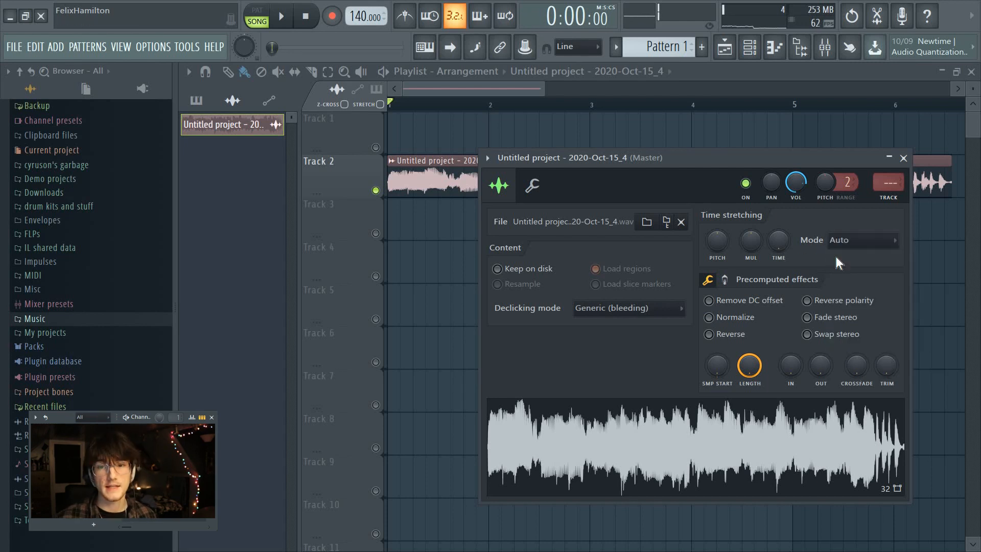
# Step: Set the project tempo to 101 BPM
pyautogui.click(440, 83)
pyautogui.moveTo(359, 17); pyautogui.dragTo(359, 52)
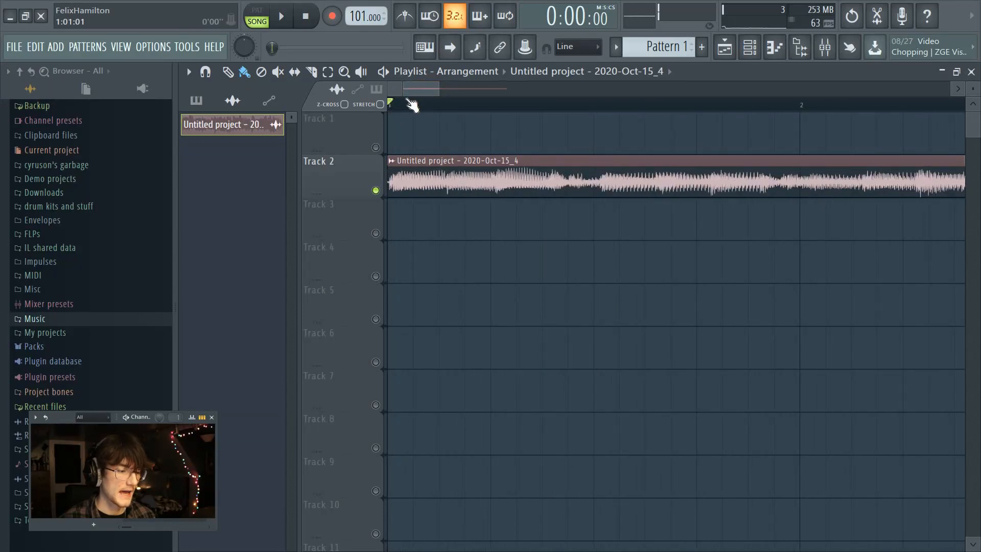
# Step: Shorten the Track 2 audio clip slightly with its time stretch setting, to a length of about 3:08:20
pyautogui.scroll(3, 404, 89)
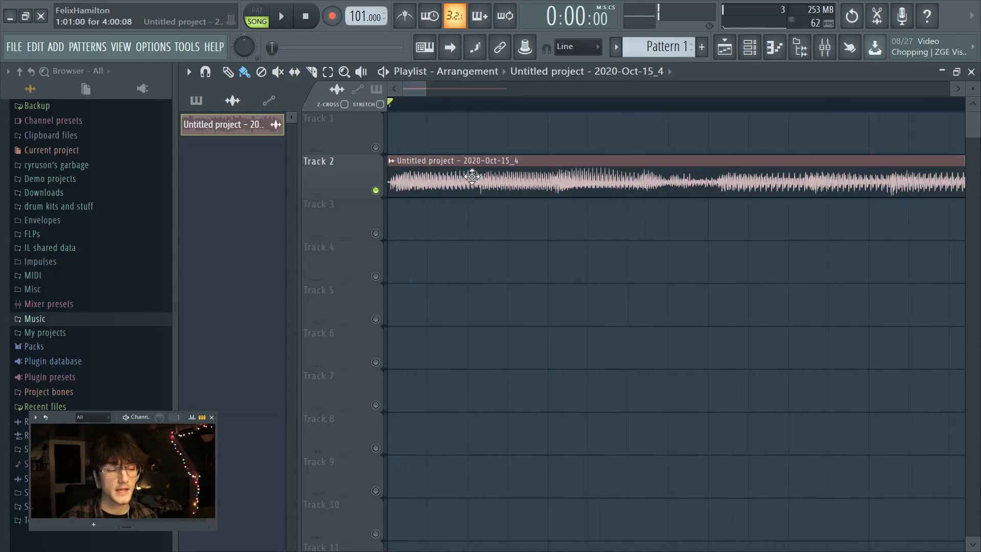
pyautogui.doubleClick(433, 184)
pyautogui.moveTo(513, 162); pyautogui.dragTo(532, 260)
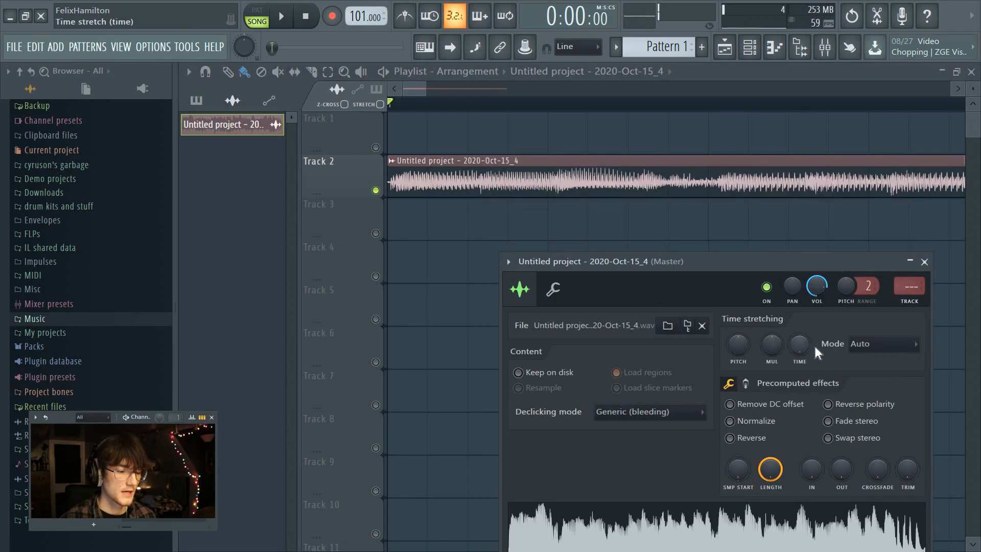
pyautogui.moveTo(798, 346); pyautogui.dragTo(798, 334)
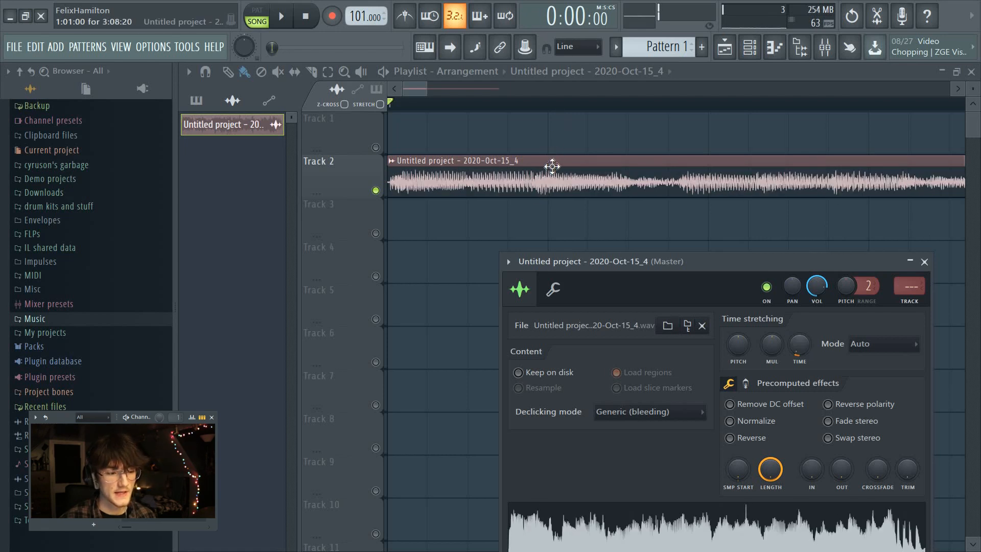
# Step: Slice the Track 2 audio clip near its start and make the second piece unique
pyautogui.click(312, 73)
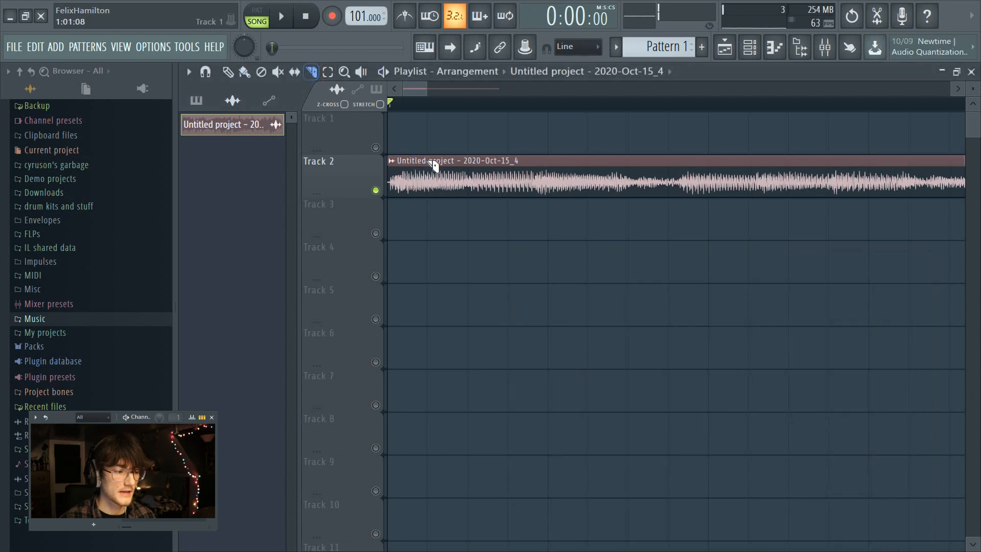
pyautogui.click(475, 194)
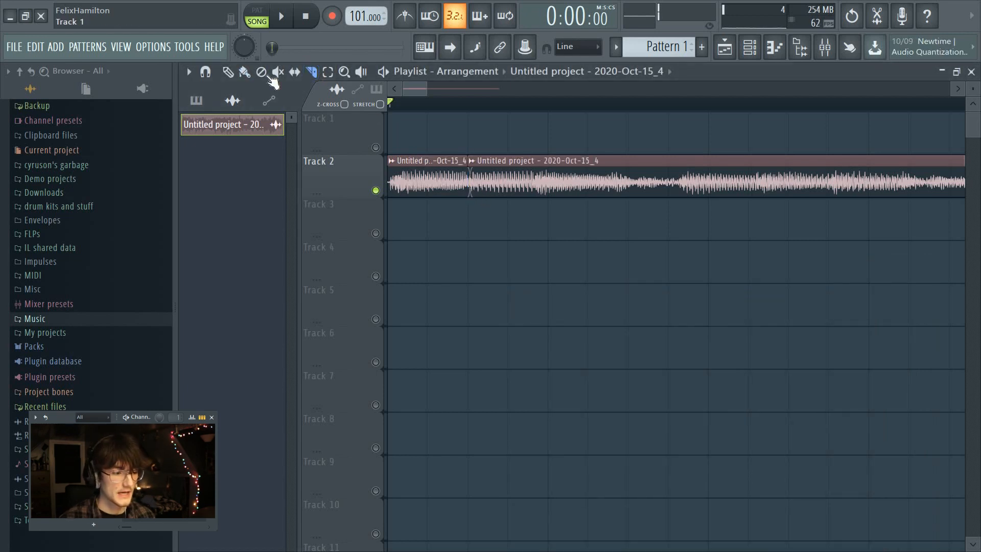
pyautogui.click(474, 164)
pyautogui.click(526, 261)
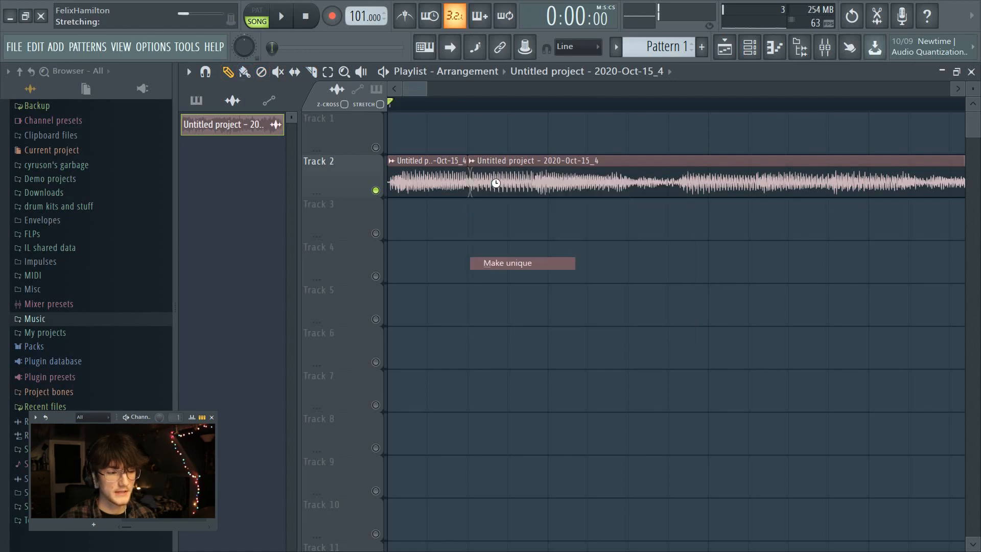
# Step: Fine-tune the time stretch of the unique second piece of the Track 2 clip
pyautogui.doubleClick(604, 190)
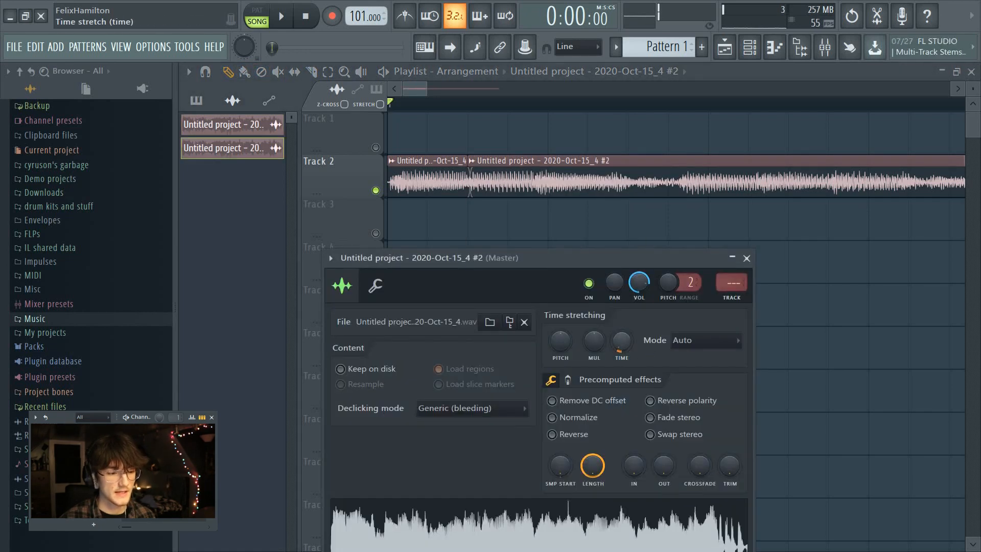
pyautogui.moveTo(621, 341); pyautogui.dragTo(621, 334)
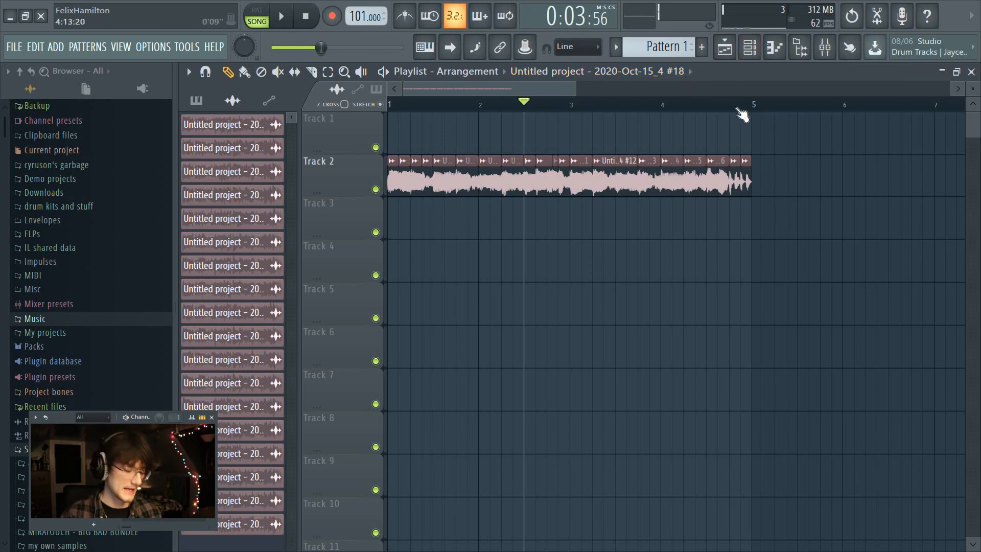
# Step: Select the timeline range that covers the sliced guitar clips up to bar 5 and mute Insert 1 in the mixer
pyautogui.moveTo(753, 109); pyautogui.dragTo(390, 107)
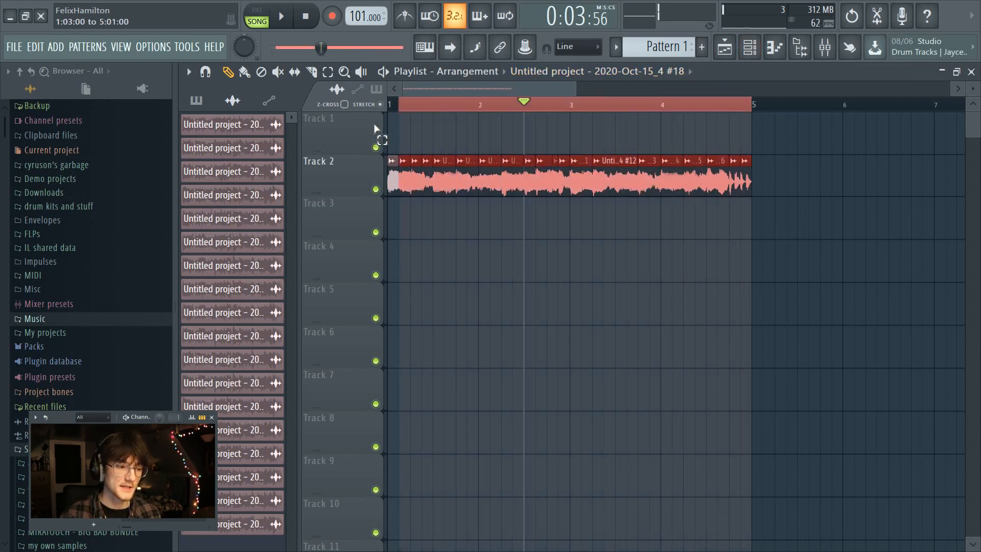
pyautogui.click(824, 47)
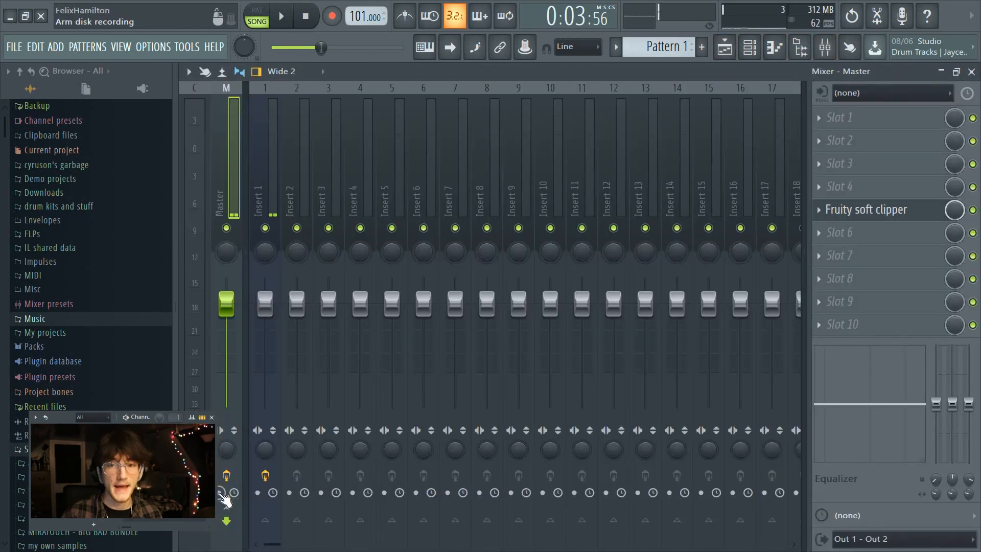
pyautogui.click(258, 214)
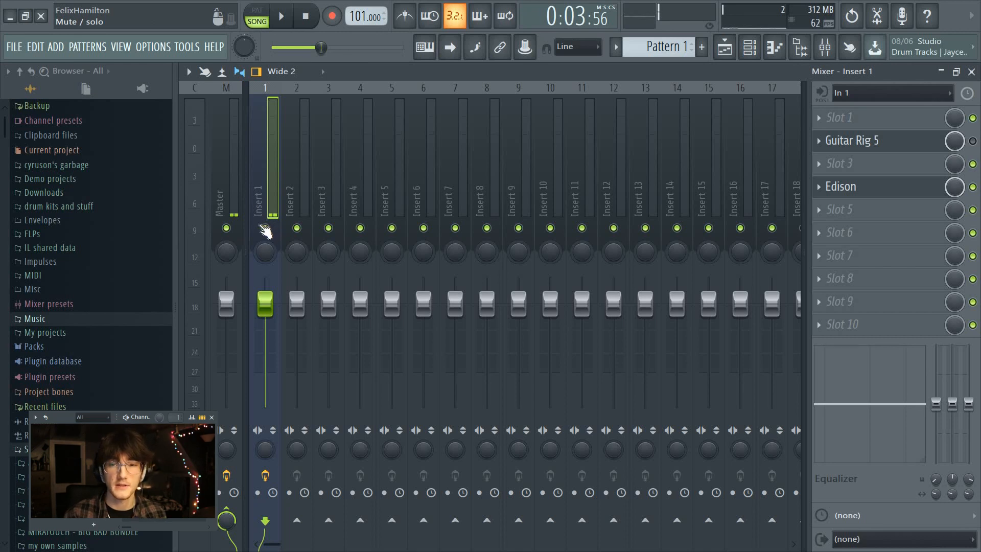
pyautogui.click(265, 228)
# Step: Arm the Master track for disk recording and render the song selection to a WAV audio clip
pyautogui.click(224, 204)
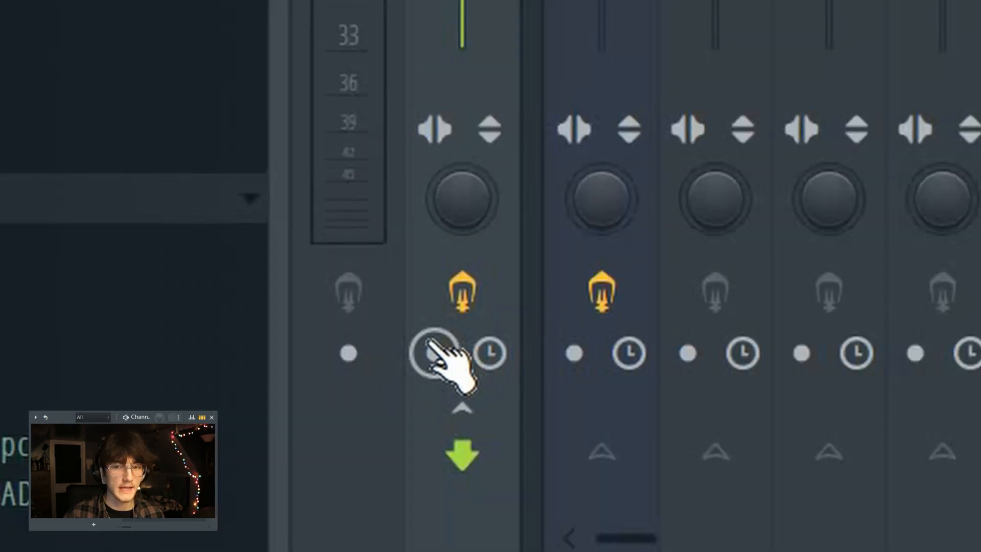
pyautogui.click(439, 341)
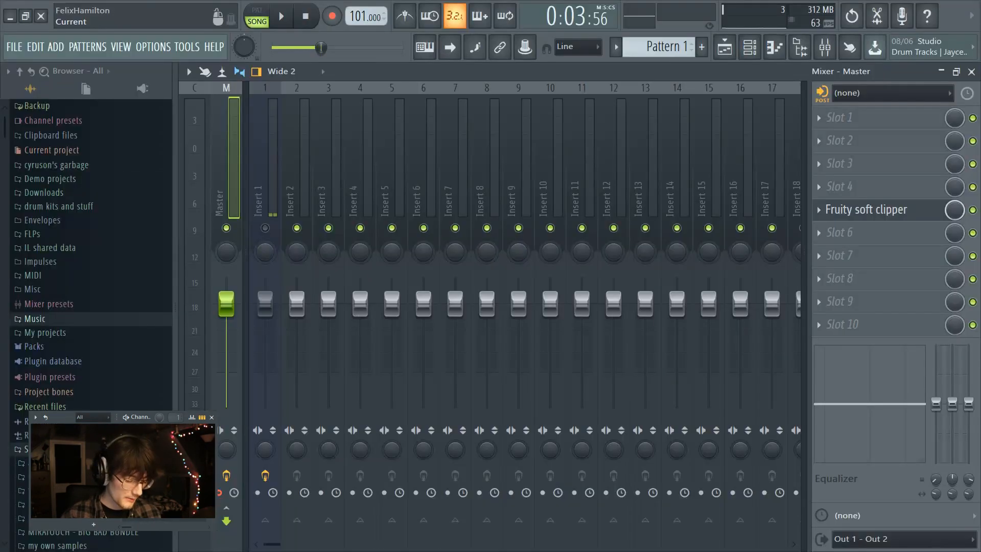
pyautogui.hotkey('ctrl', 'r')
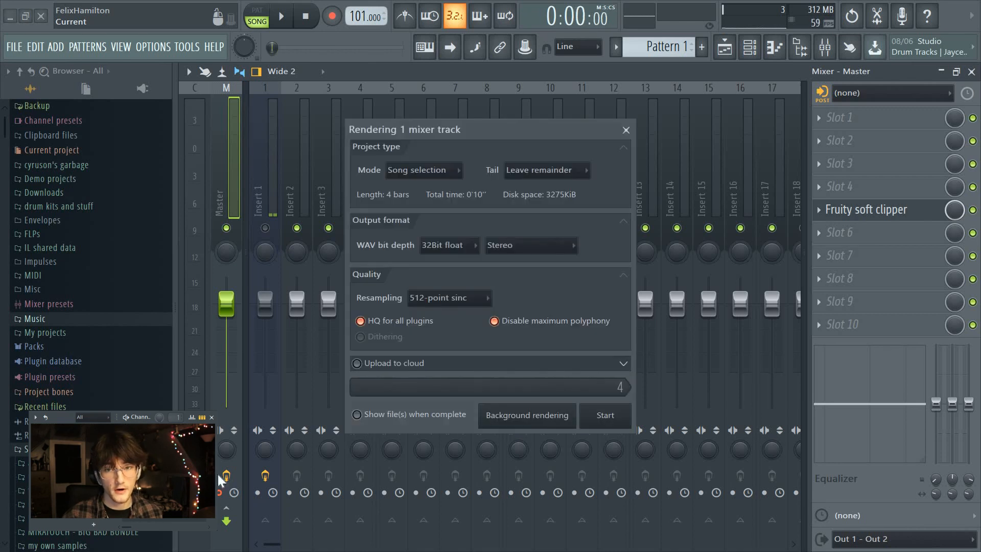
pyautogui.click(619, 418)
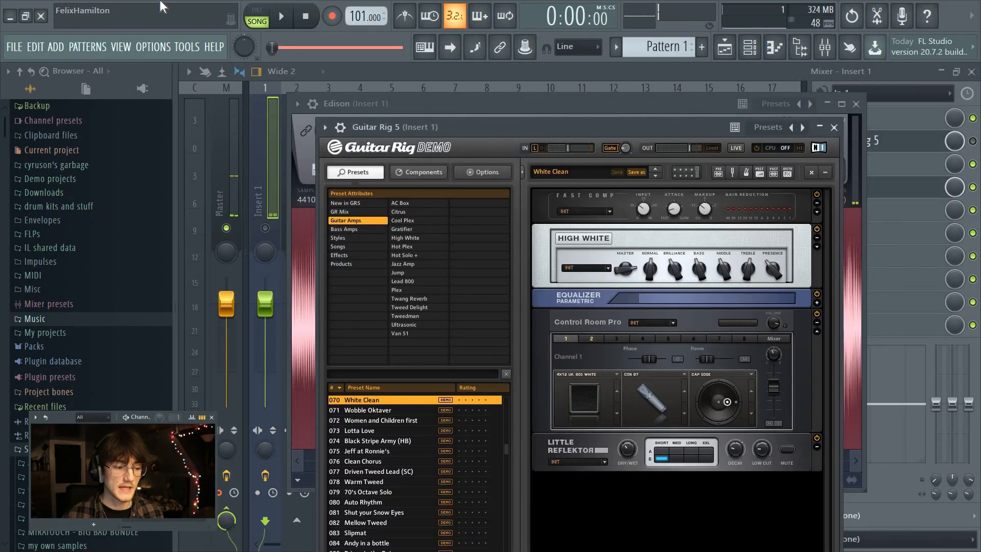
# Step: Delete all the sliced clips on Track 2 of the playlist and purge the unused audio clips from the project
pyautogui.click(724, 47)
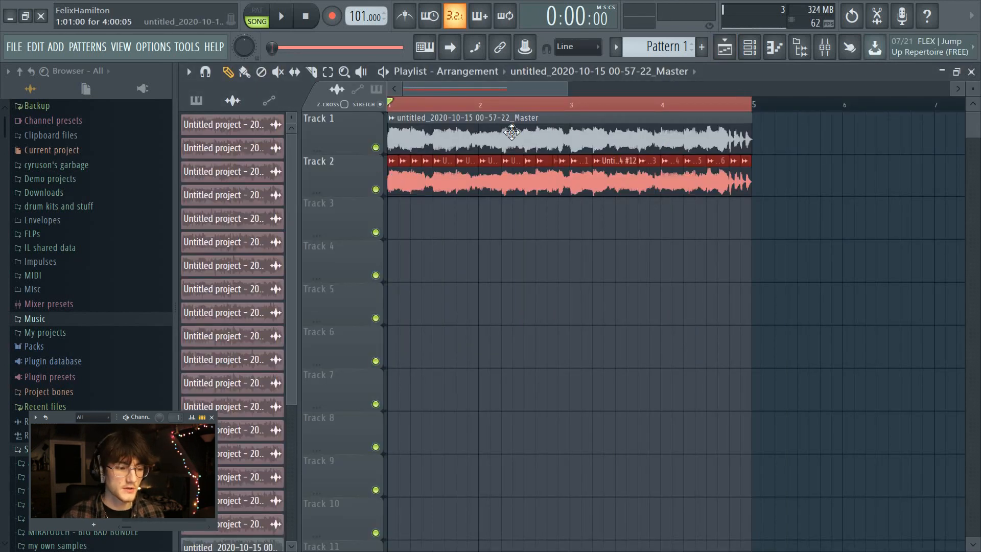
pyautogui.rightClick(523, 182)
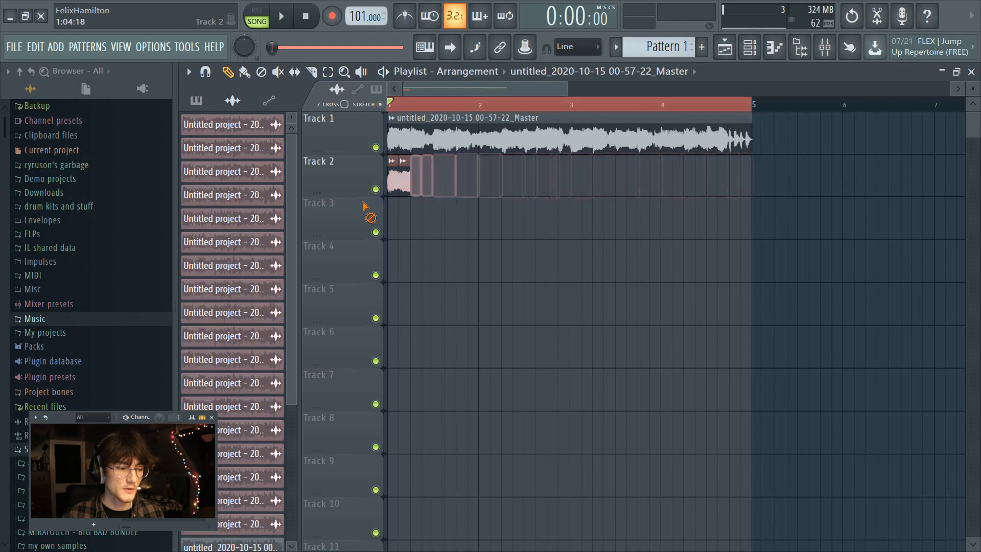
pyautogui.click(185, 46)
pyautogui.moveTo(216, 92)
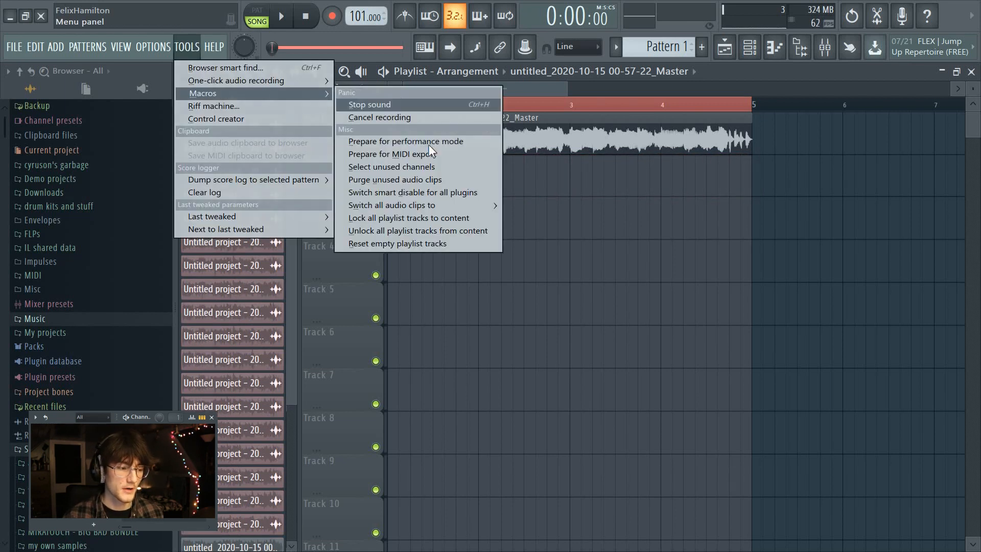
pyautogui.click(413, 180)
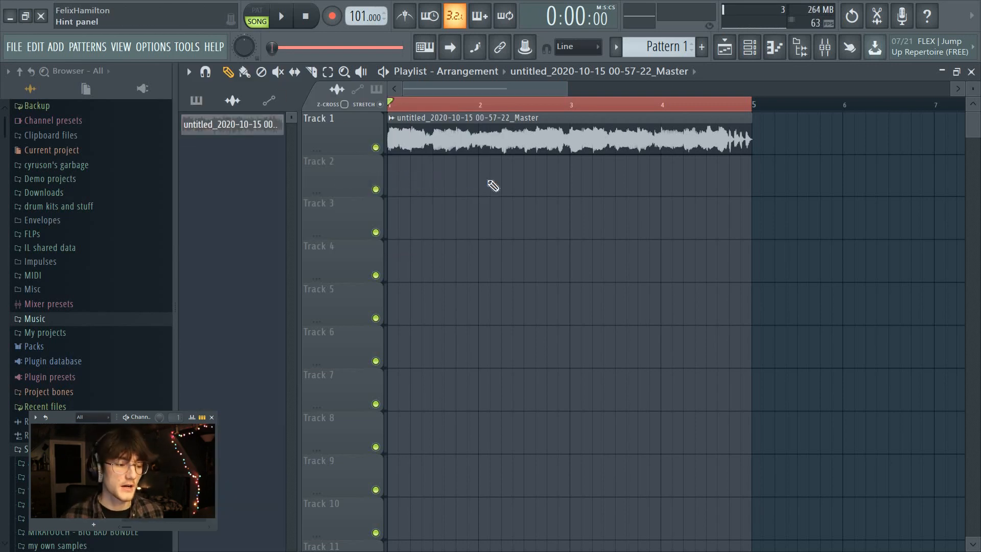
# Step: Delete the short leftover piece of the rendered Track 1 clip that extends past bar 5
pyautogui.scroll(3, 837, 148)
pyautogui.scroll(3, 848, 105)
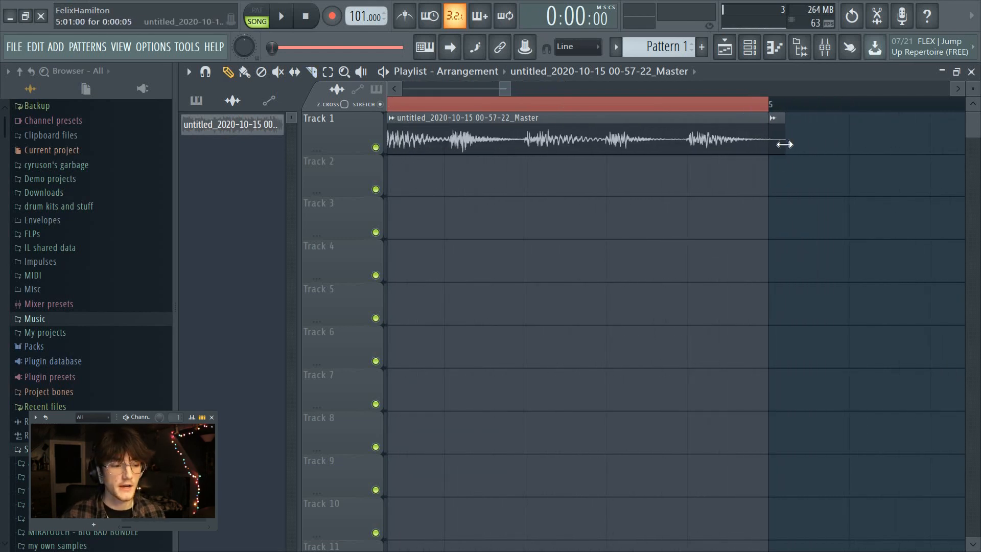
pyautogui.rightClick(779, 152)
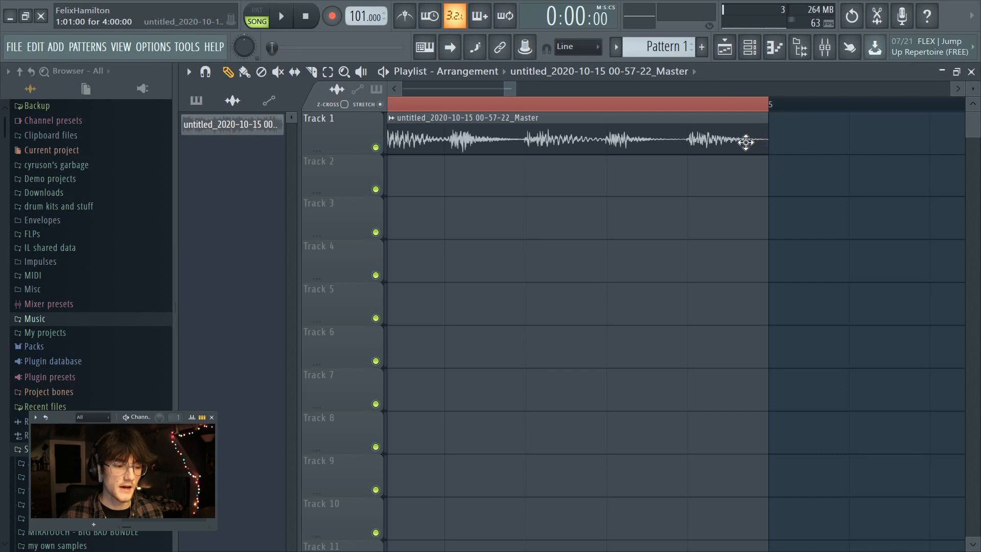
# Step: Set the Track 1 clip's declicking mode to Generic (bleeding) and its time stretching mode to Auto
pyautogui.doubleClick(746, 142)
pyautogui.click(332, 268)
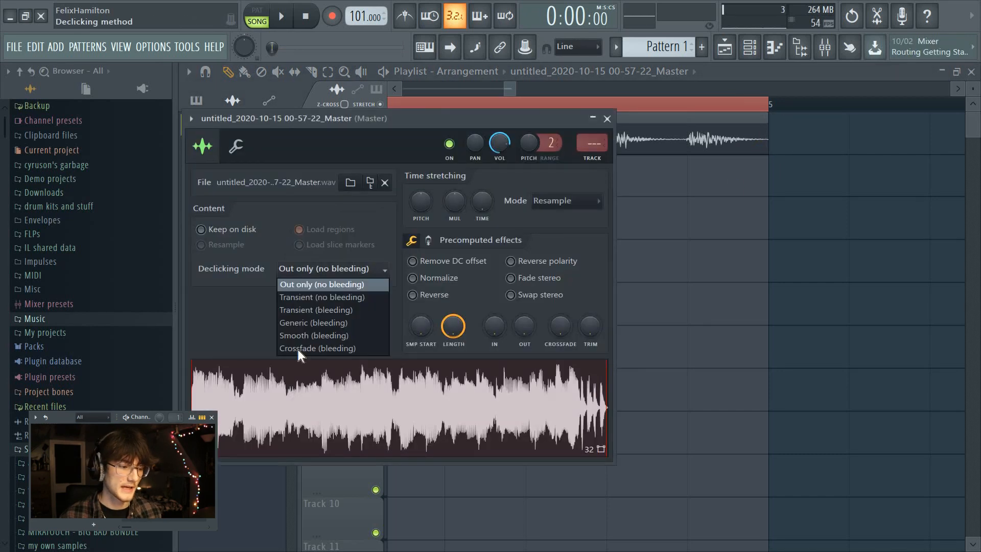
pyautogui.click(313, 323)
pyautogui.click(557, 201)
pyautogui.click(550, 332)
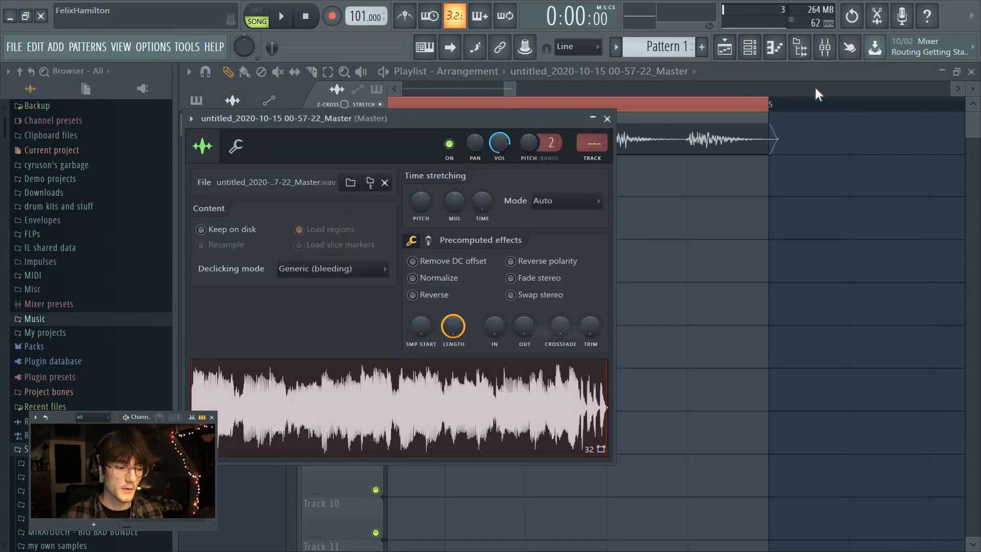
pyautogui.click(607, 118)
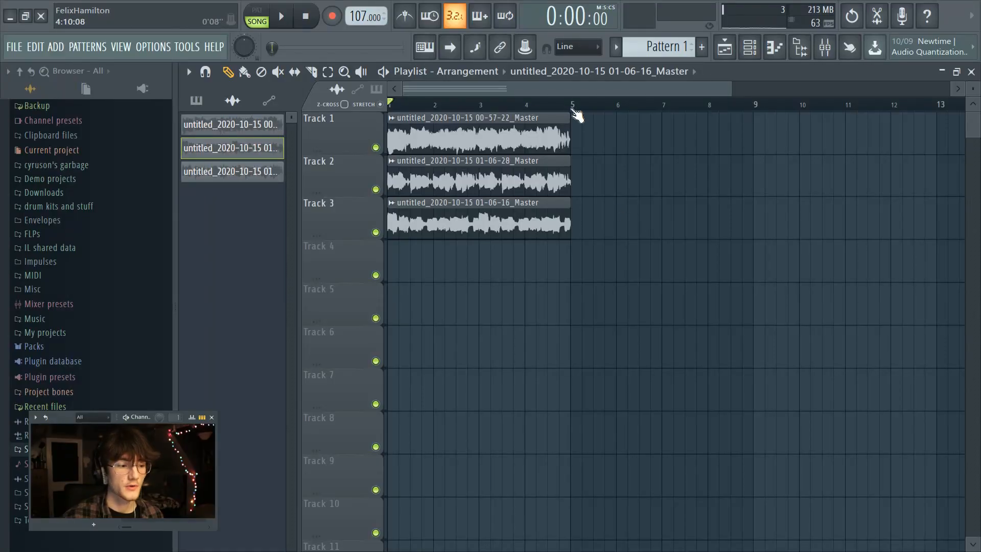
# Step: Delete the leftover pieces past bar 5 from the rendered clips on Tracks 2 and 3
pyautogui.scroll(7, 579, 118)
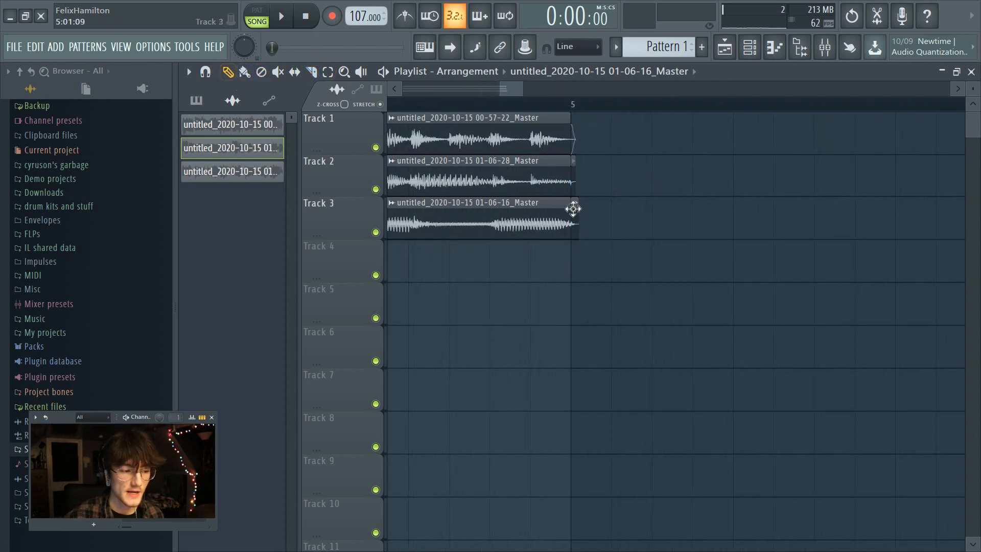
pyautogui.rightClick(575, 188)
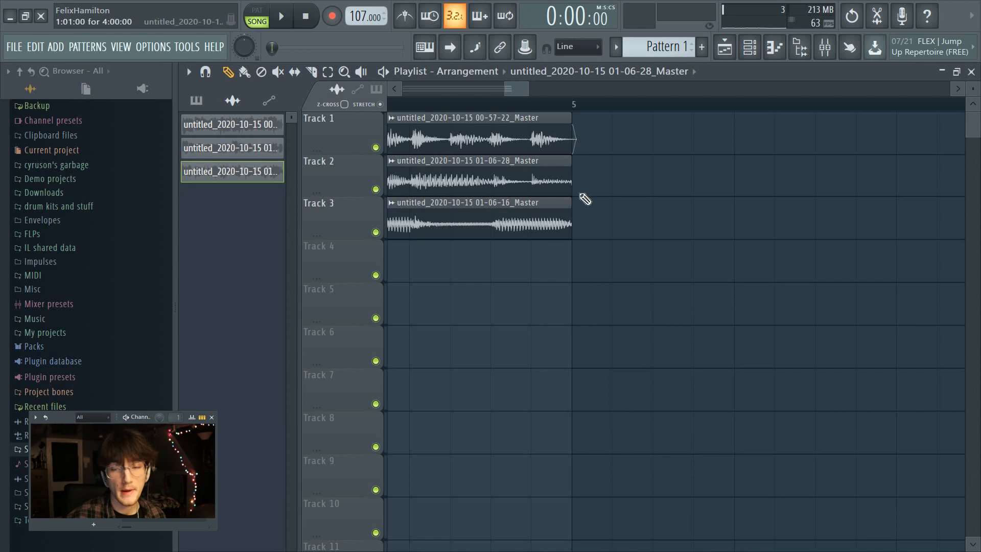
# Step: Set the Track 2 clip to Generic (bleeding) declicking and Auto time stretching, and open the Track 3 clip's declicking mode choices
pyautogui.doubleClick(529, 178)
pyautogui.click(452, 388)
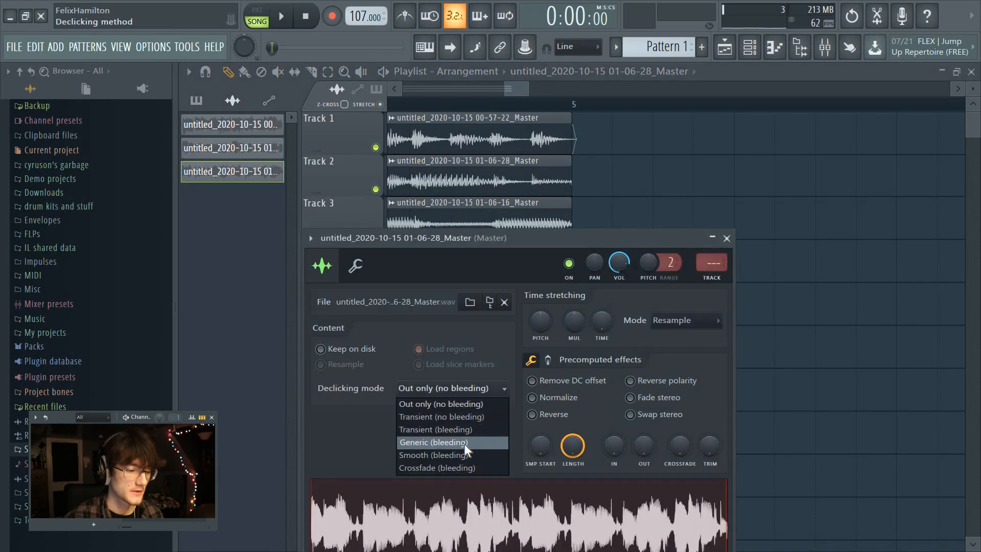
pyautogui.click(453, 442)
pyautogui.click(694, 322)
pyautogui.click(688, 451)
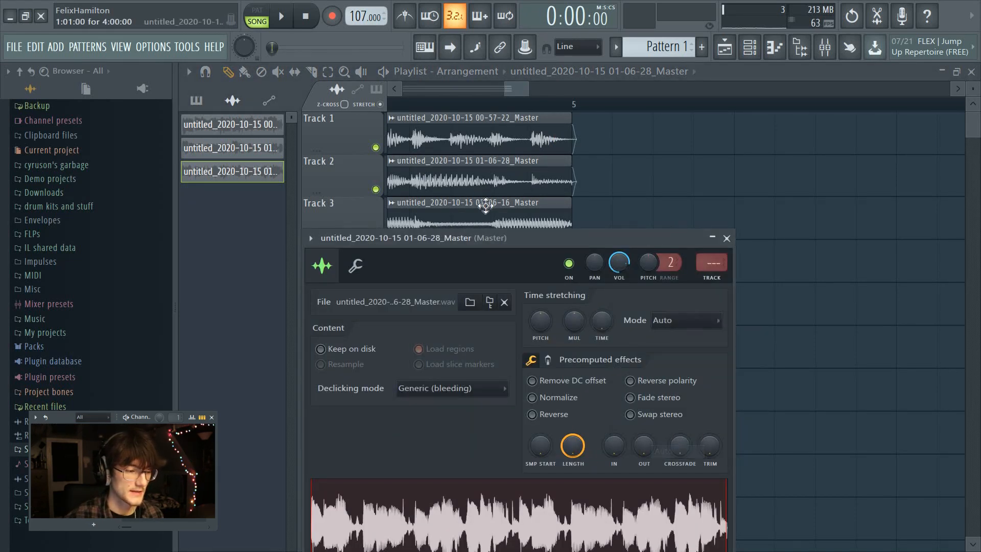
pyautogui.doubleClick(487, 210)
pyautogui.click(432, 368)
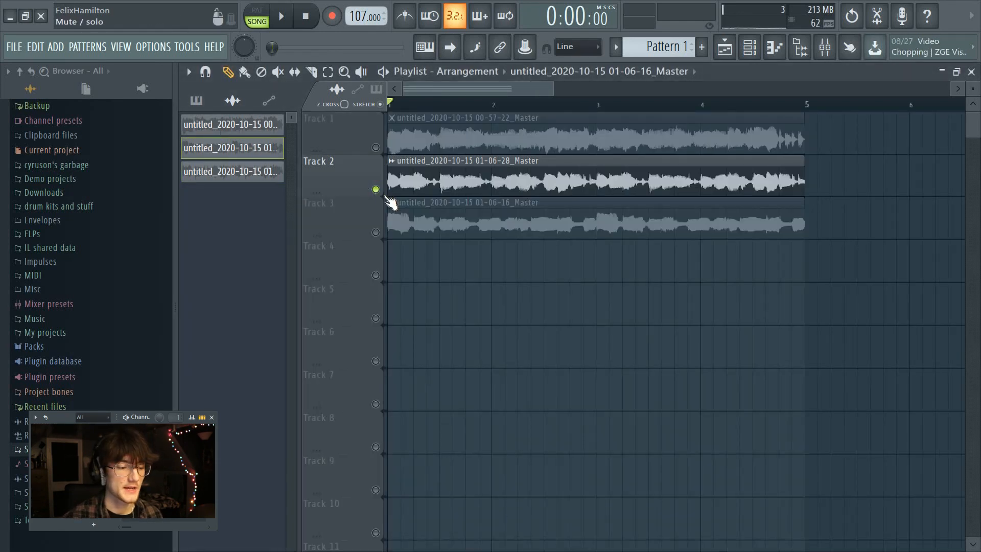
# Step: Listen to the Track 2 clip on its own, and solo Track 3 to listen to its clip
pyautogui.press('space')
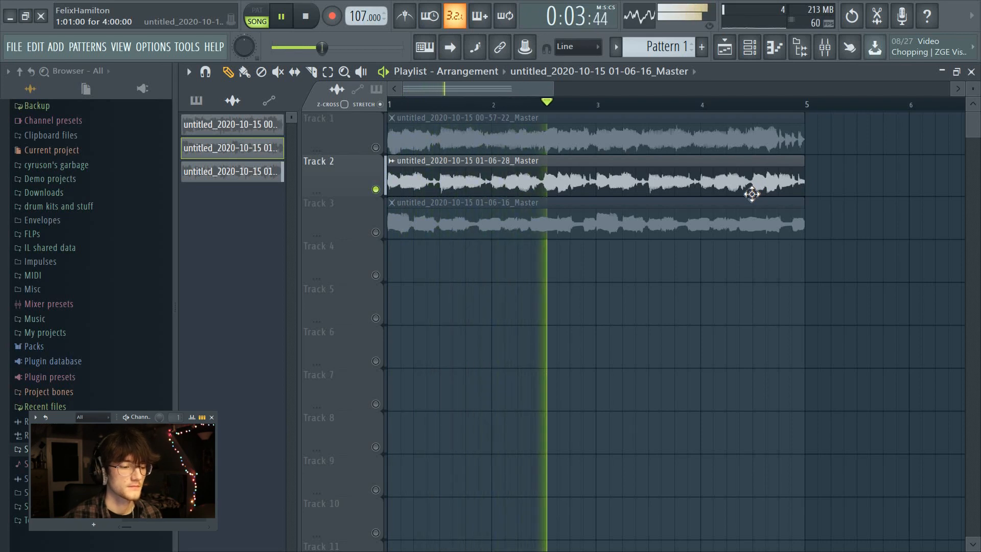
pyautogui.press('space')
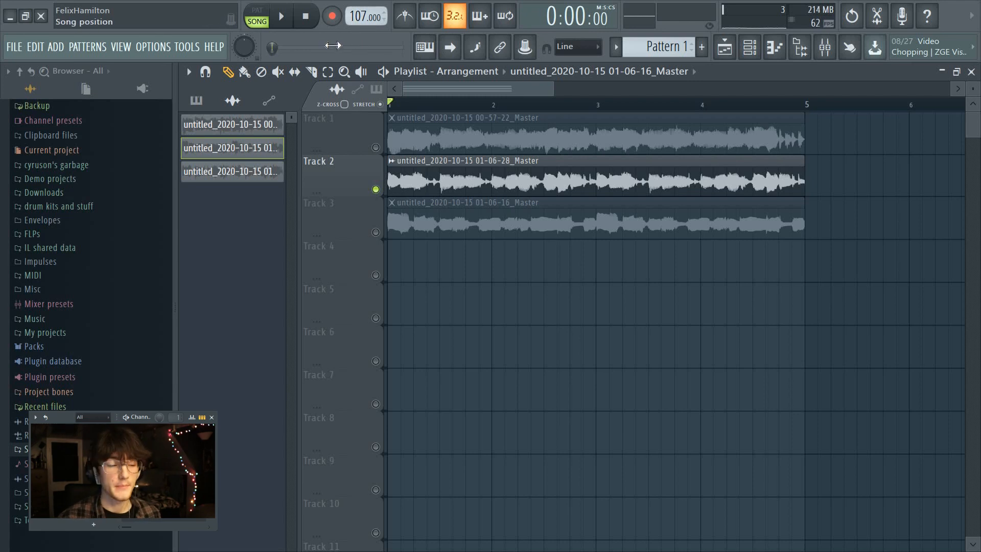
pyautogui.rightClick(375, 233)
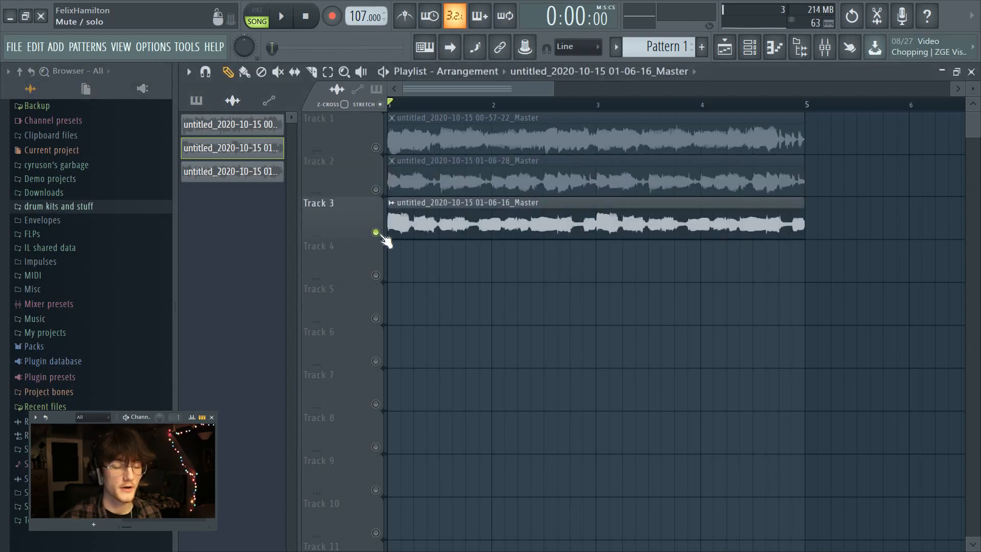
pyautogui.press('space')
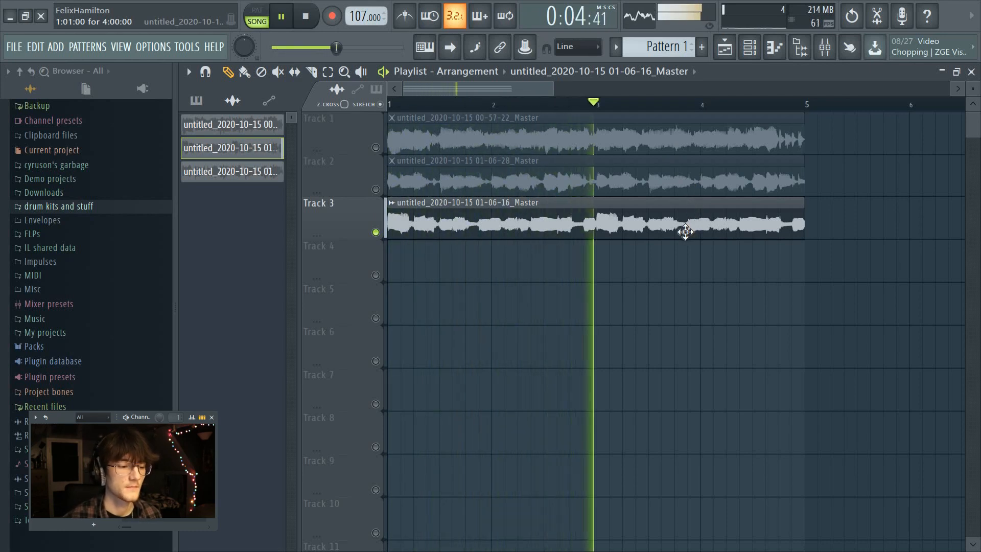
pyautogui.press('space')
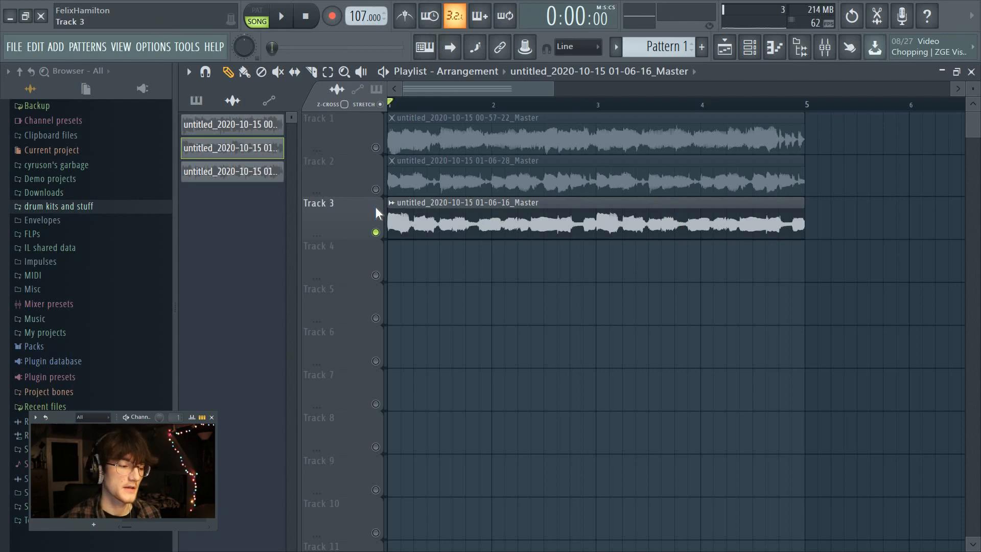
# Step: Turn off soloing so every track sounds, and move the Track 2 clip to start at bar 5
pyautogui.rightClick(344, 186)
pyautogui.click(345, 185)
pyautogui.rightClick(377, 190)
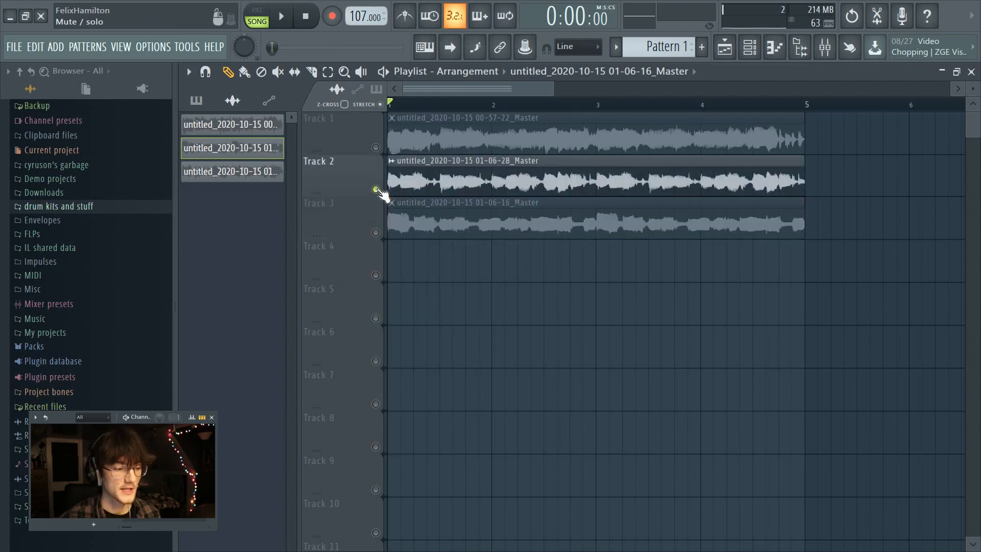
pyautogui.rightClick(377, 190)
pyautogui.moveTo(446, 179); pyautogui.dragTo(874, 181)
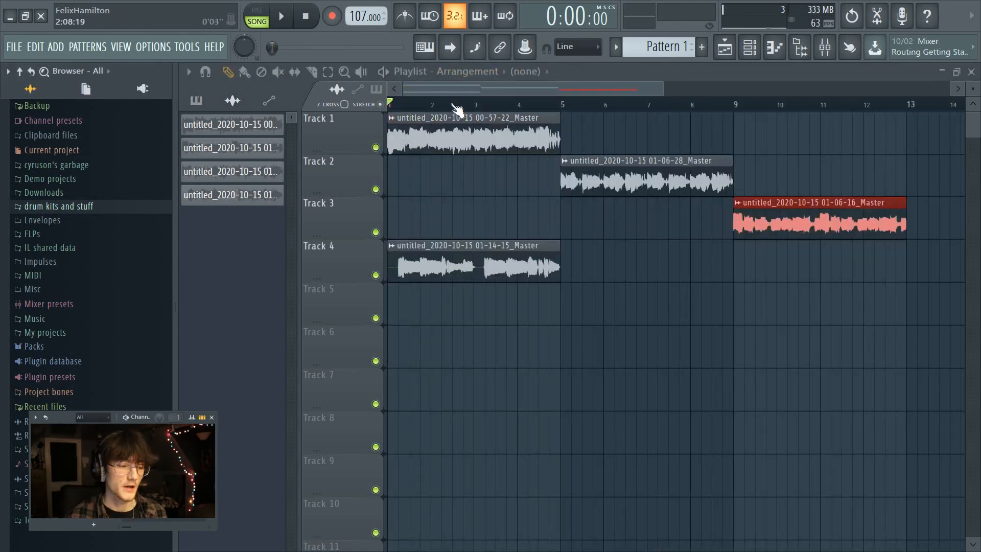
# Step: Play the arrangement from bar 1 to hear the Track 1 and Track 4 clips together
pyautogui.press('space')
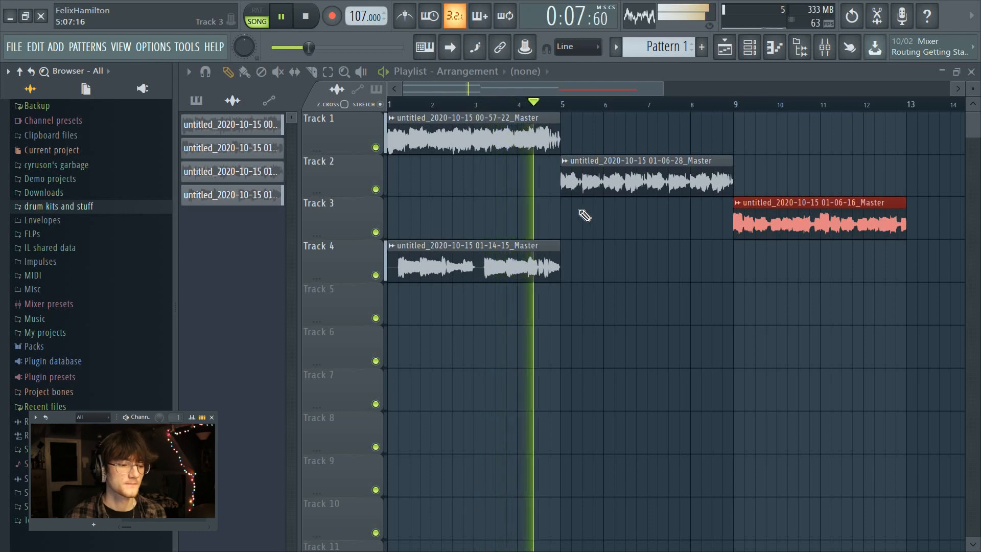
pyautogui.press('space')
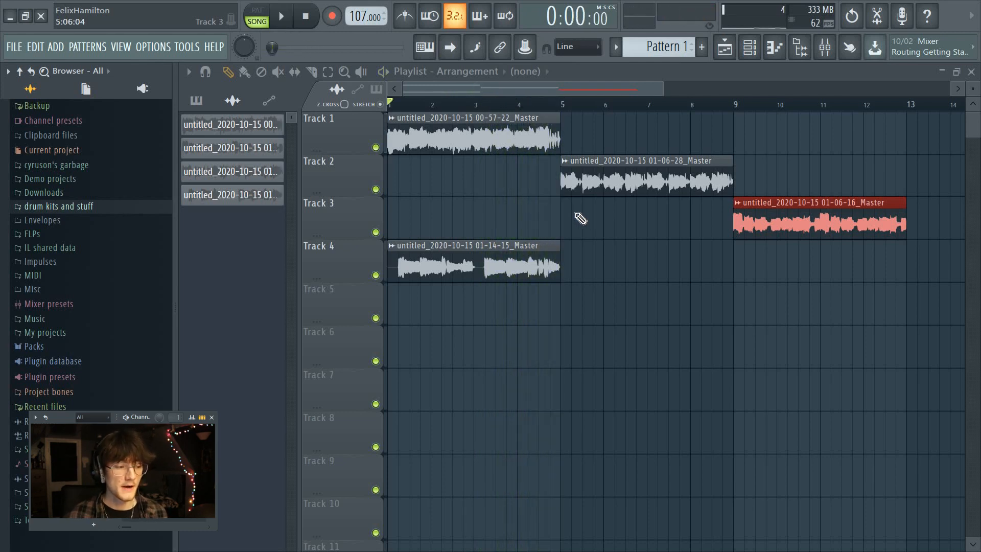
# Step: Show all channels in the channel rack and route each one to its own mixer track, starting at mixer track 2
pyautogui.press('F6')
pyautogui.click(361, 205)
pyautogui.click(359, 224)
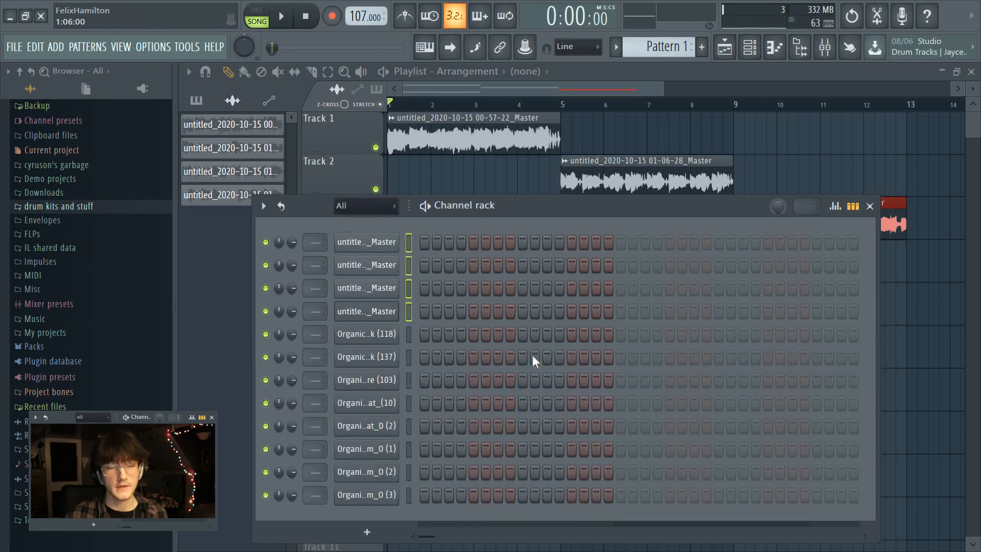
pyautogui.hotkey('ctrl', 'a')
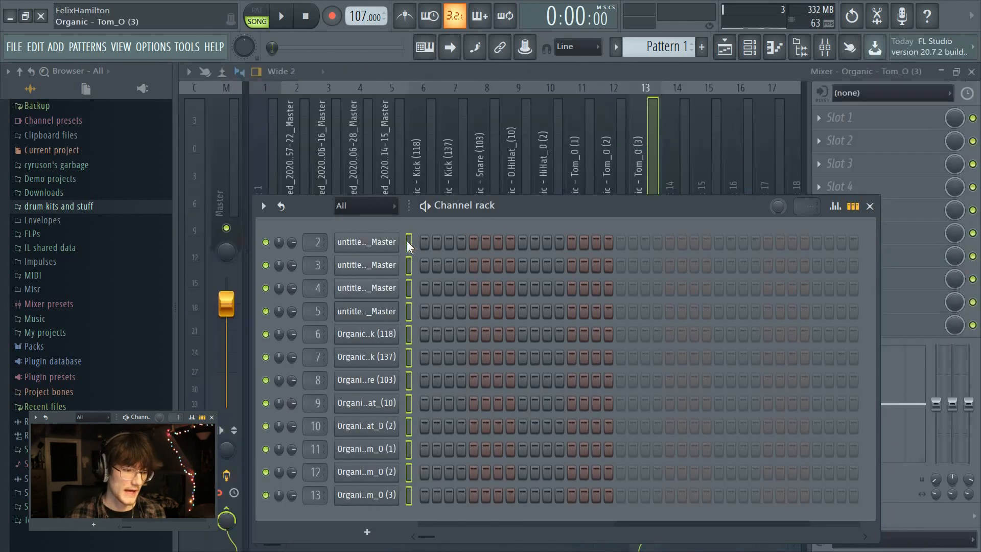
pyautogui.hotkey('ctrl', 'l')
pyautogui.press('F6')
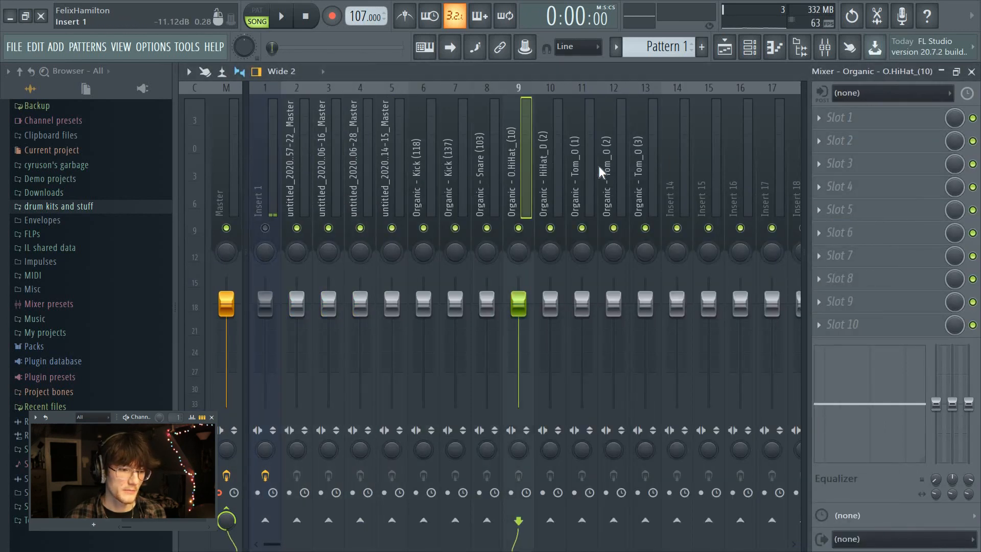
# Step: Move the Track 4 clip in the playlist to start at bar 5, aligned with the Track 2 clip
pyautogui.press('F5')
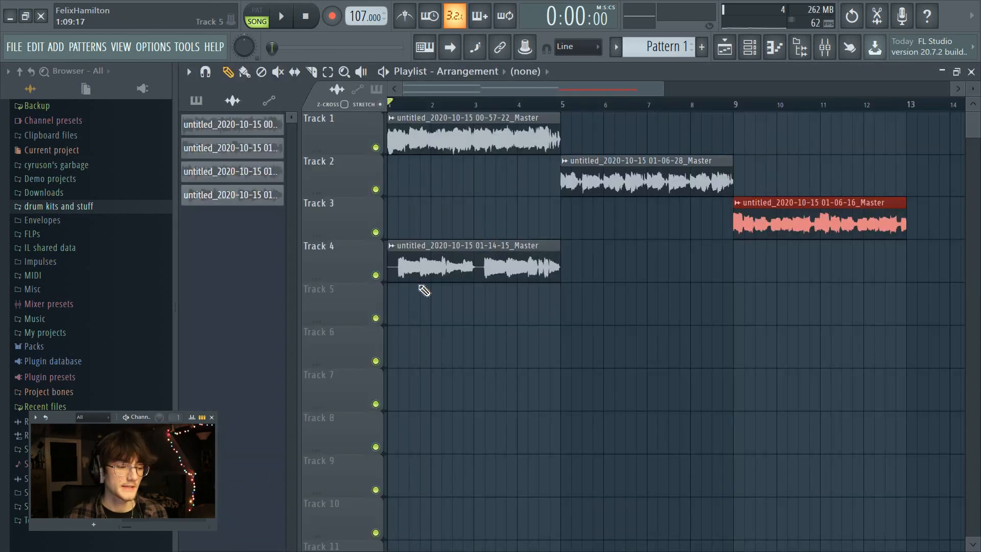
pyautogui.moveTo(406, 261); pyautogui.dragTo(578, 261)
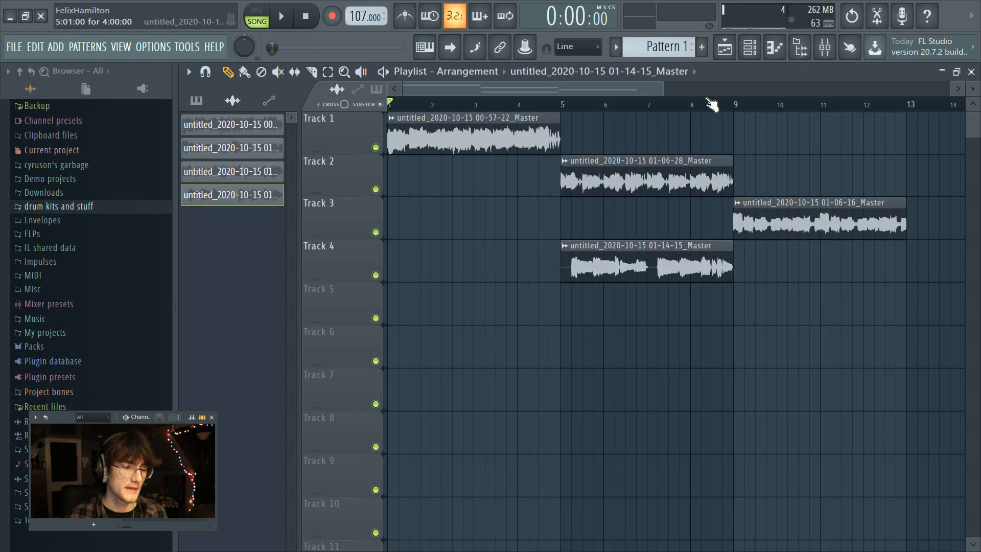
# Step: Place Pattern 1 clips at bars 1 and 3 on Track 2, select bars 1 to 4 for looping, and show the channel rack
pyautogui.click(394, 192)
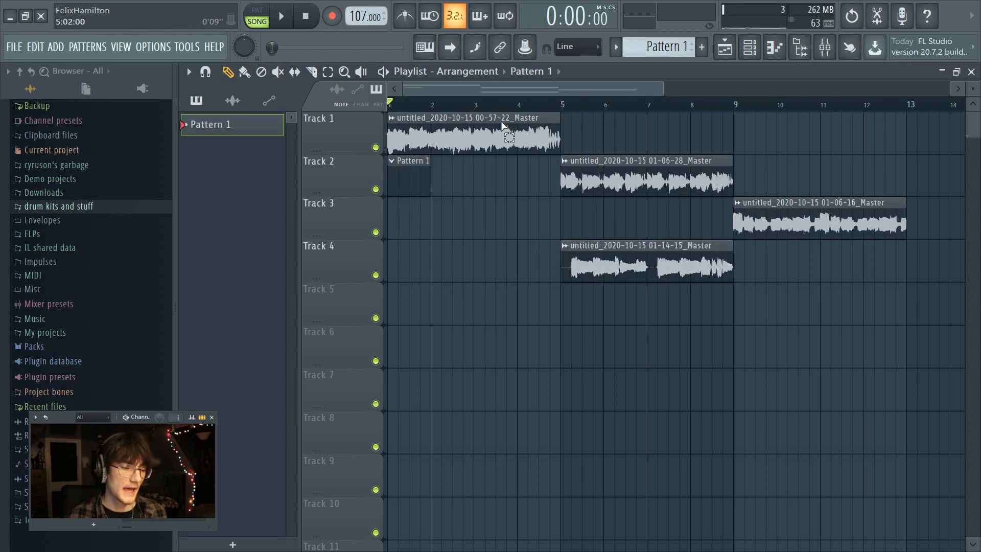
pyautogui.moveTo(503, 125); pyautogui.dragTo(376, 142)
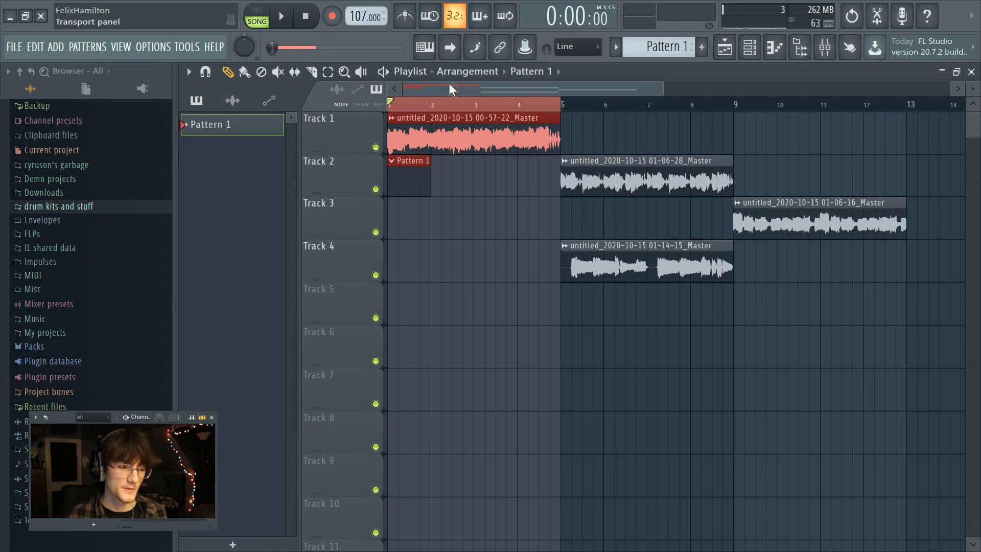
pyautogui.click(479, 177)
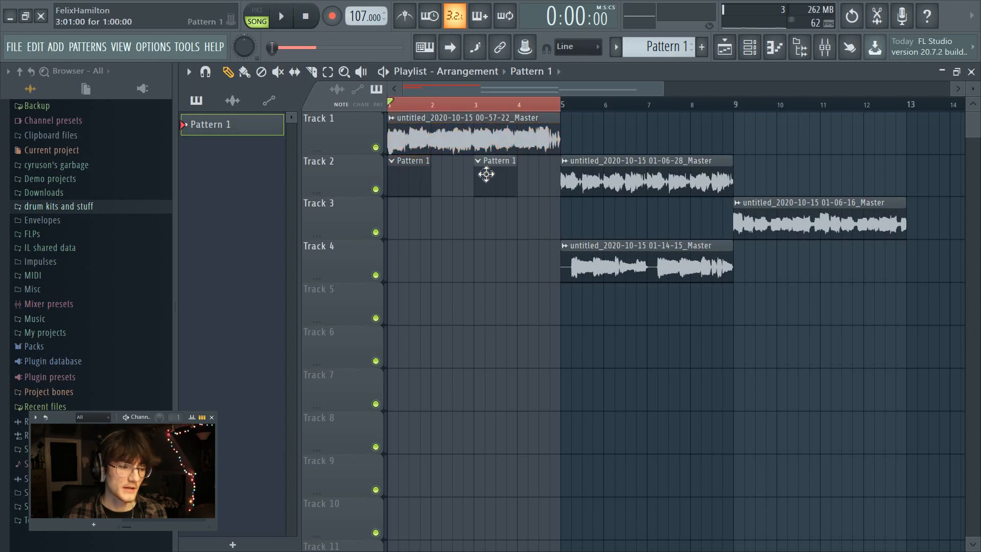
pyautogui.click(749, 47)
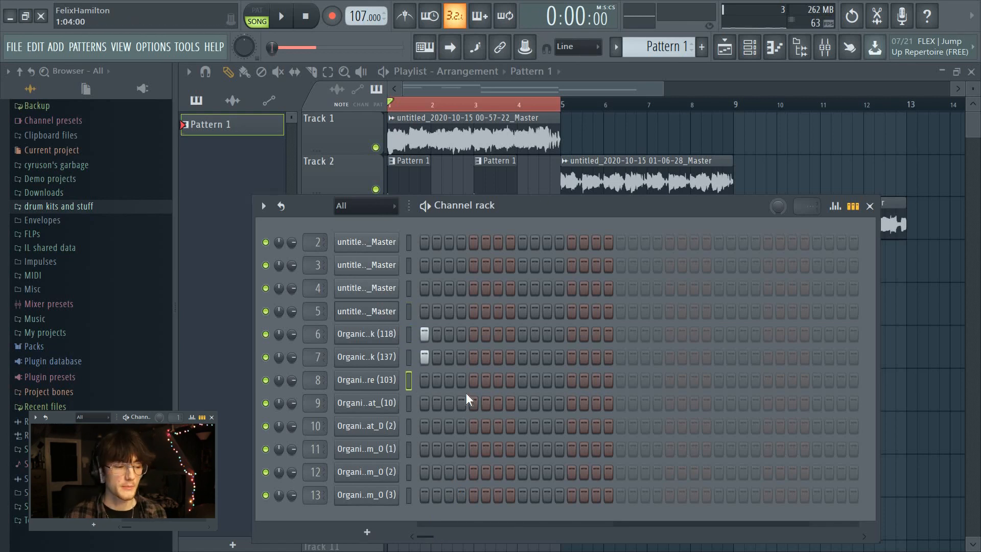
# Step: Try snare hits on steps 5, 13, 21 and 29 of the Snare (103) channel, and cut them
pyautogui.click(720, 438)
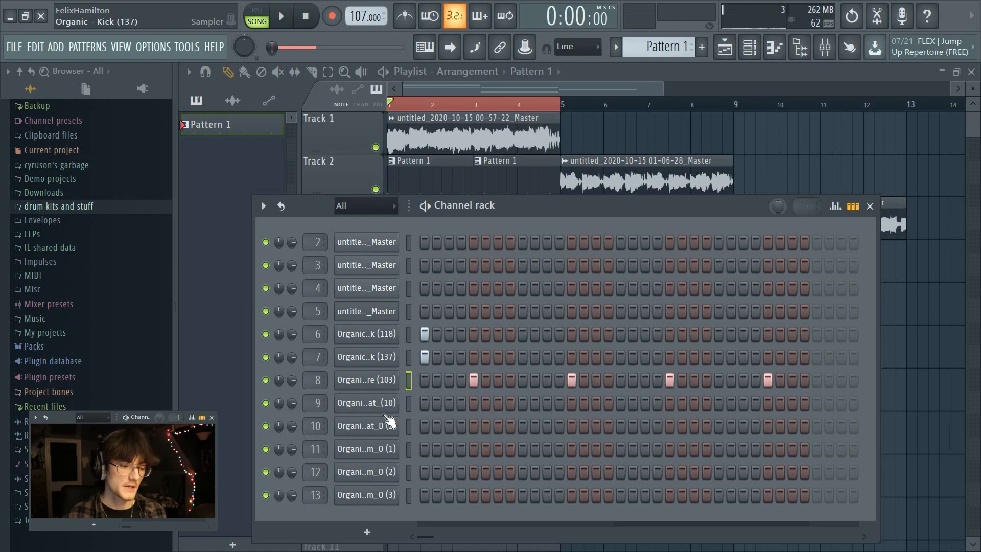
pyautogui.rightClick(394, 382)
pyautogui.click(564, 361)
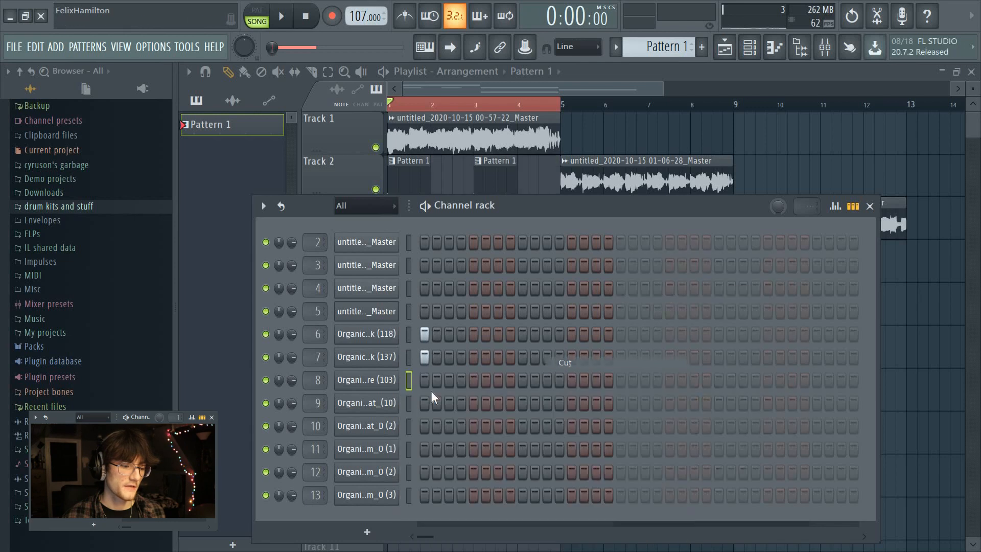
# Step: Record C5 snare hits live into the Snare (103) piano roll during playback, using the notes and automation recording mode
pyautogui.rightClick(396, 377)
pyautogui.click(432, 363)
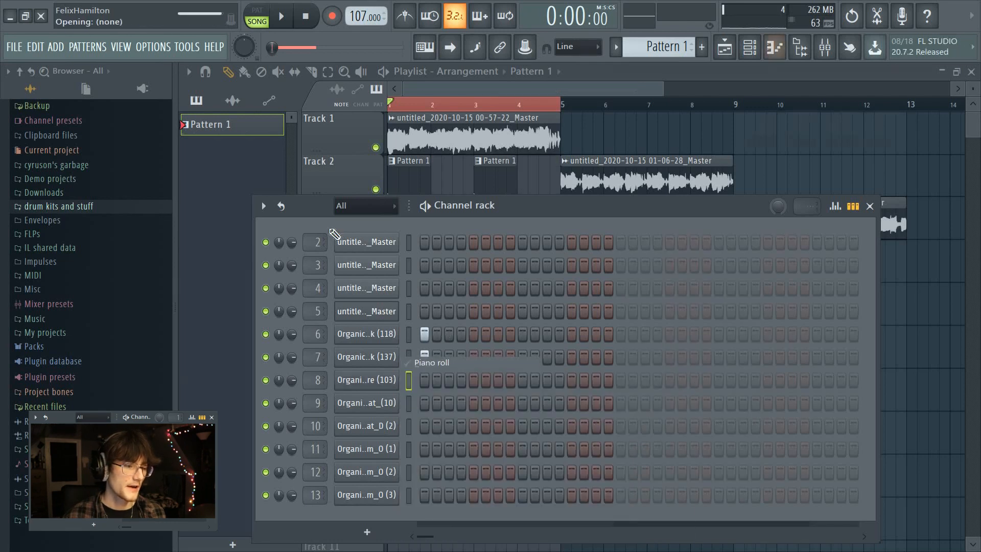
pyautogui.click(333, 18)
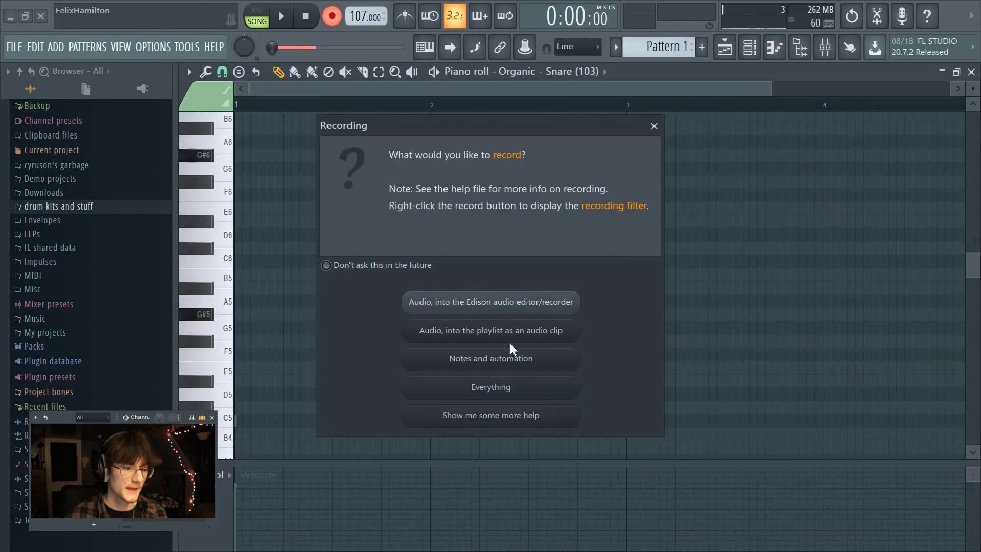
pyautogui.click(483, 360)
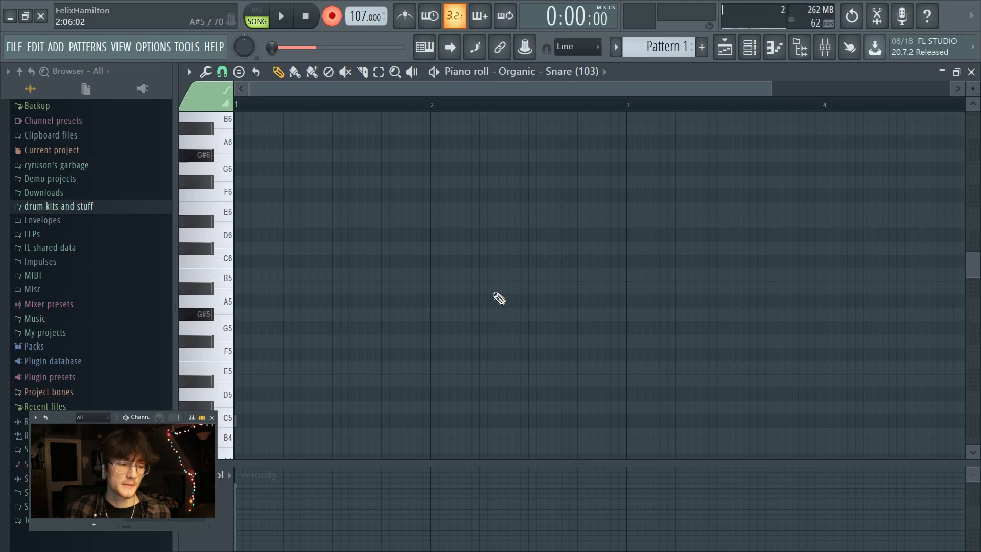
pyautogui.press('space')
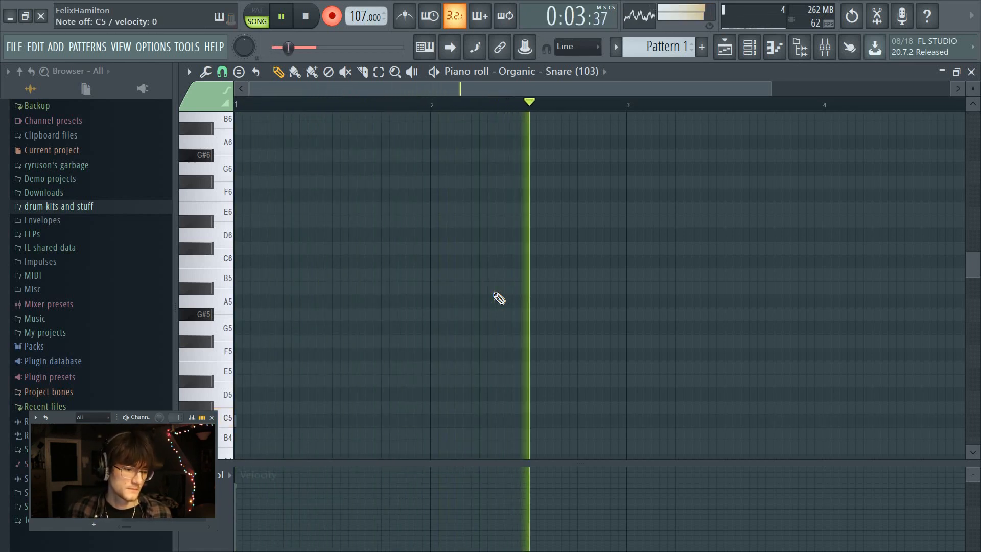
pyautogui.press('space')
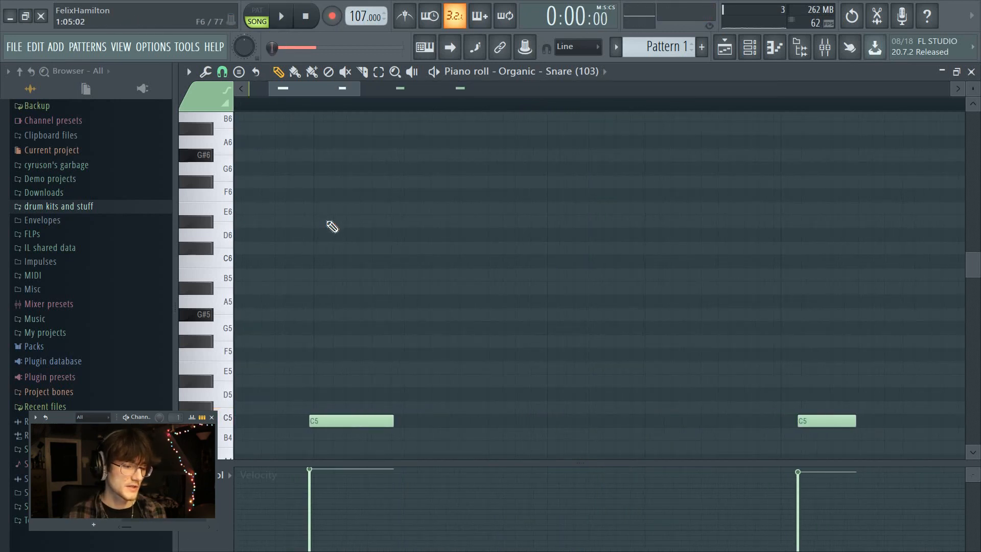
# Step: Nudge the recorded C5 snare notes slightly in time to tighten their timing, and close the piano roll
pyautogui.scroll(-3, 332, 226)
pyautogui.click(331, 339)
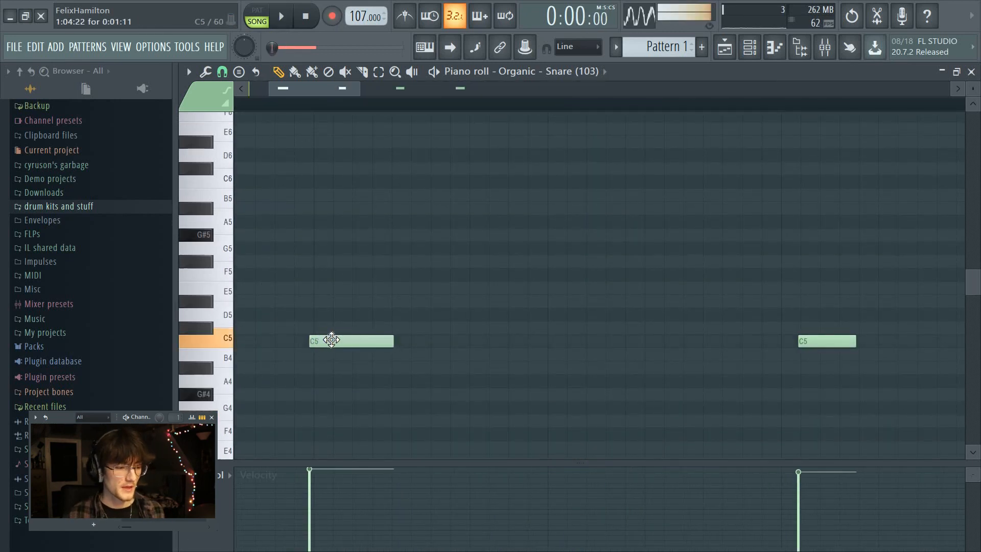
pyautogui.moveTo(331, 340); pyautogui.dragTo(338, 339)
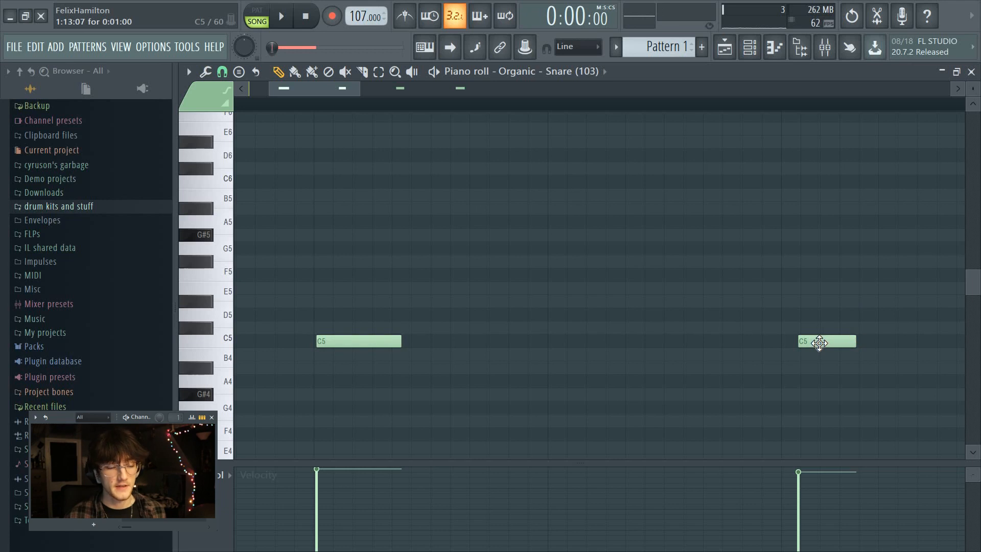
pyautogui.moveTo(819, 343); pyautogui.dragTo(807, 341)
pyautogui.moveTo(309, 92); pyautogui.dragTo(396, 143)
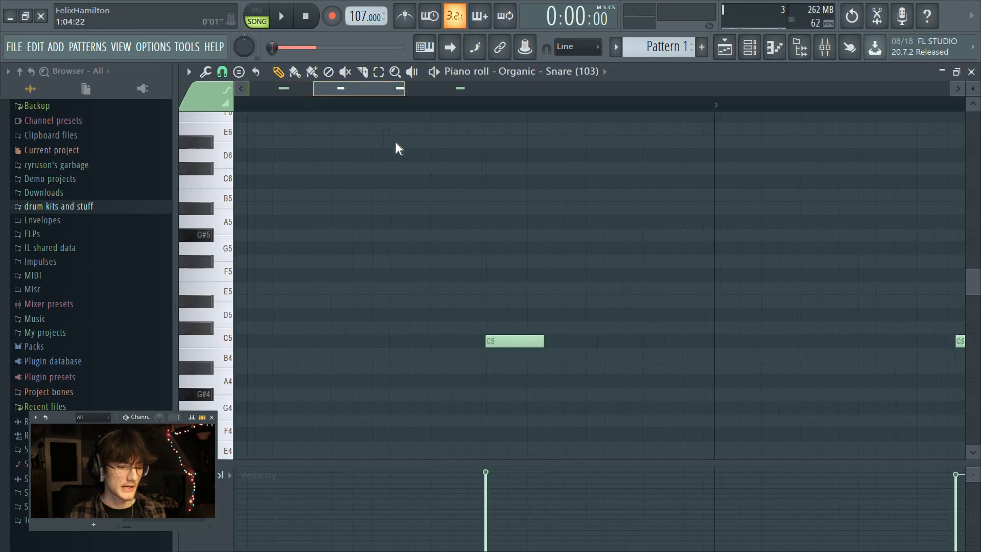
pyautogui.click(411, 101)
pyautogui.moveTo(412, 94); pyautogui.dragTo(455, 117)
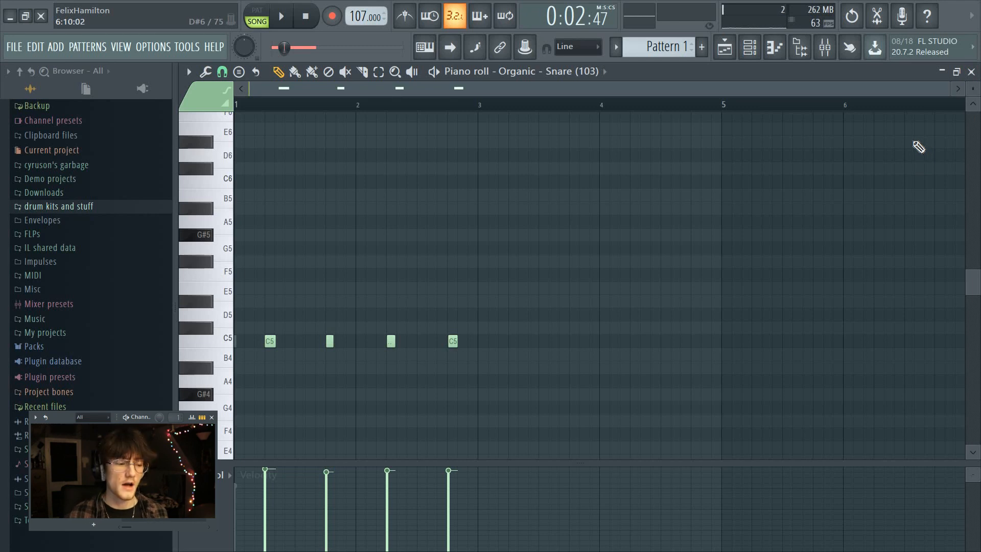
pyautogui.press('Escape')
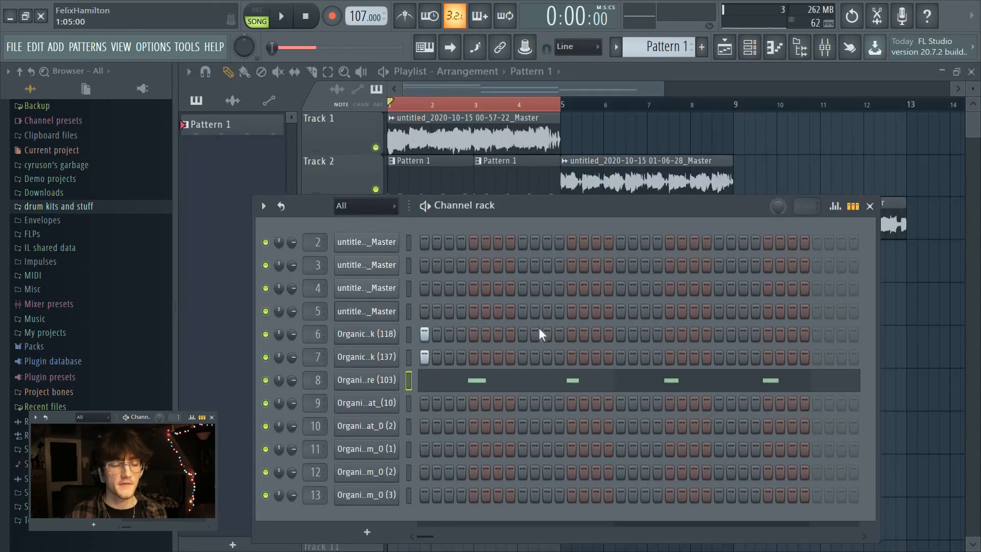
# Step: Add hits on steps 11, 17 and 27 of both kick channels, checking them against the looped playback
pyautogui.press('space')
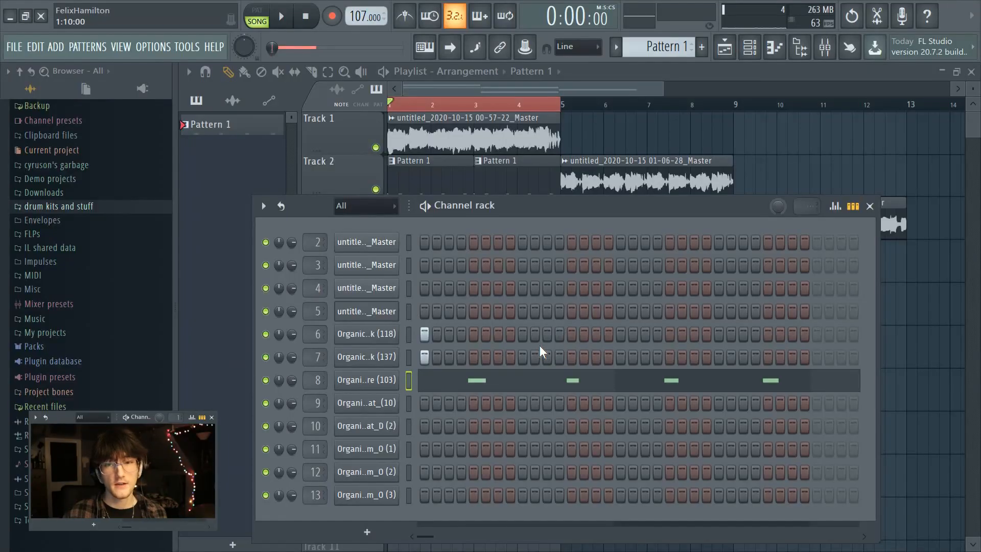
pyautogui.click(547, 333)
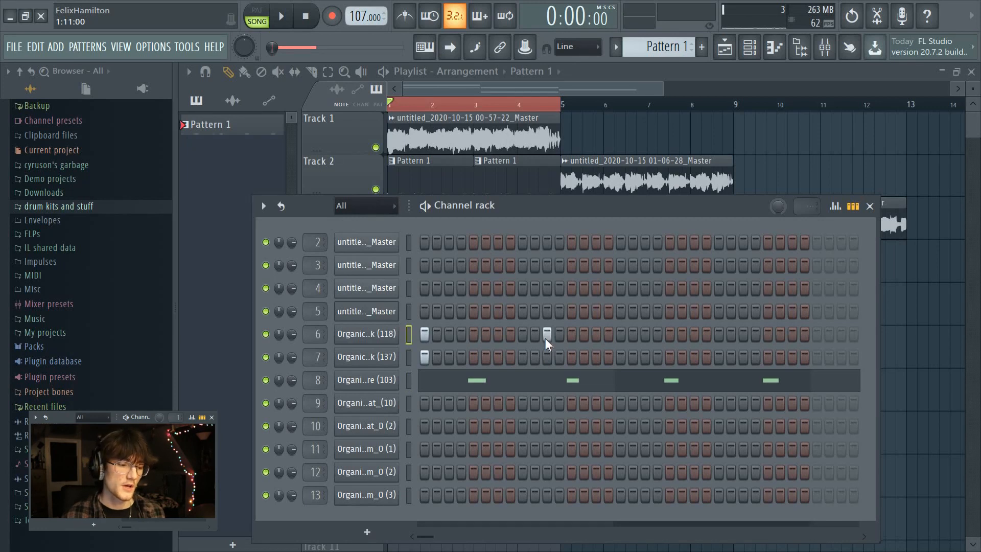
pyautogui.click(546, 356)
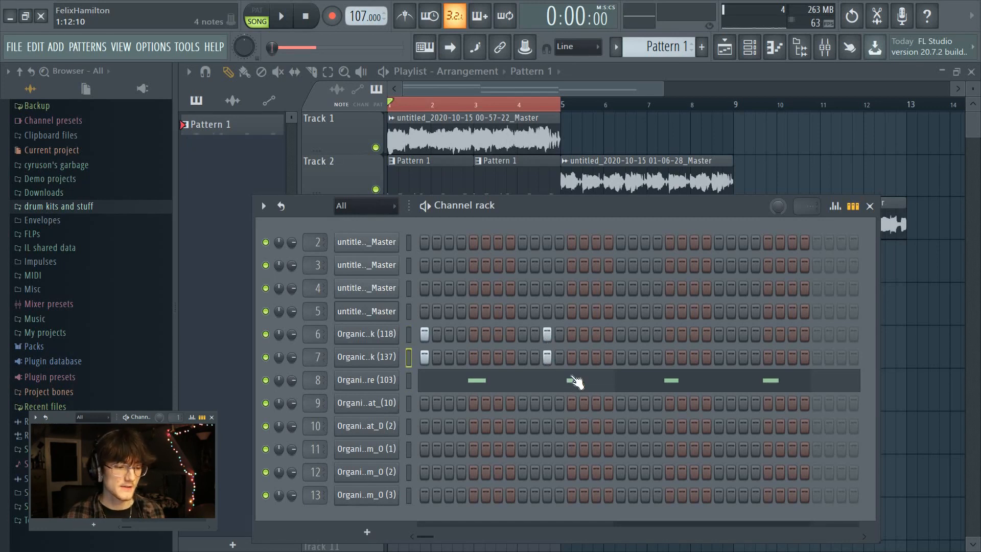
pyautogui.press('space')
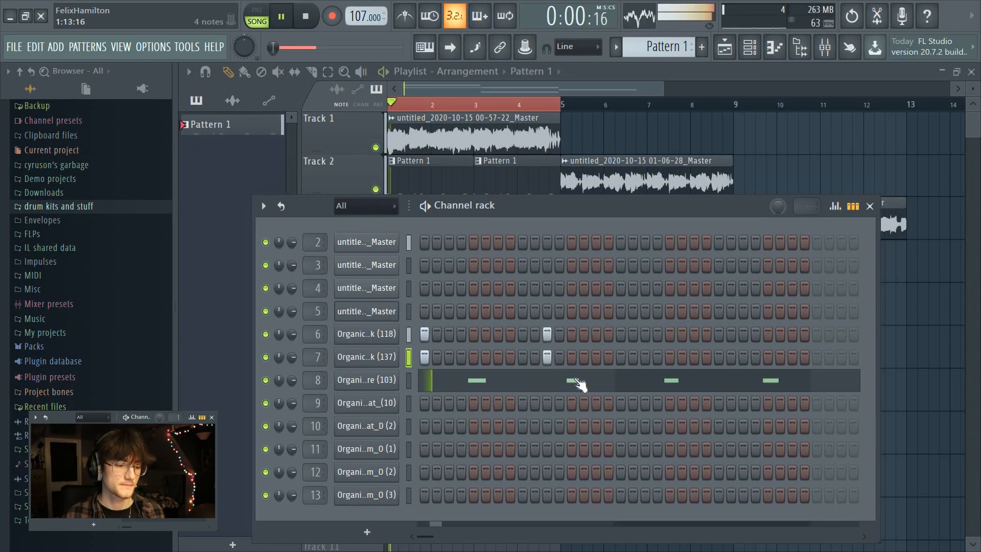
pyautogui.click(620, 334)
pyautogui.click(620, 356)
pyautogui.click(742, 333)
pyautogui.click(743, 356)
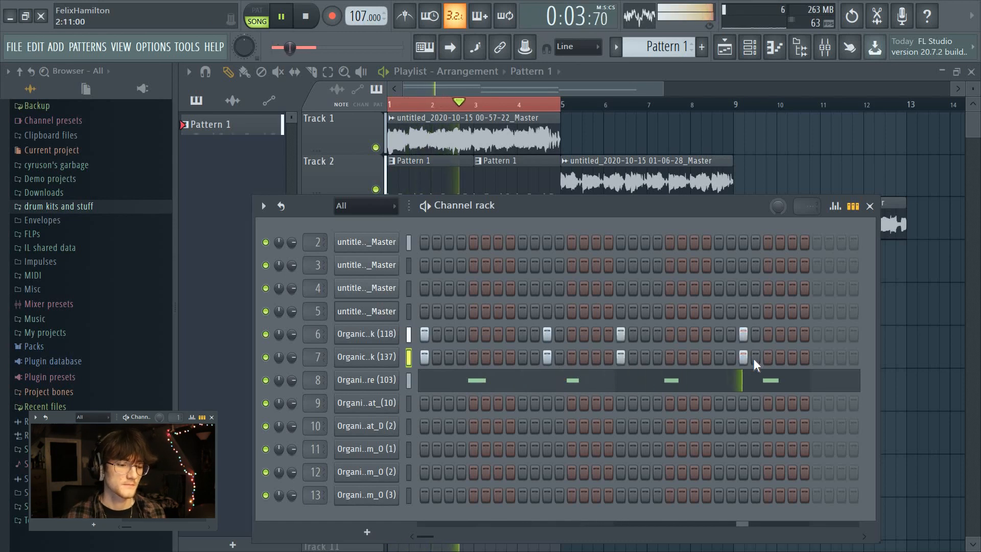
pyautogui.press('space')
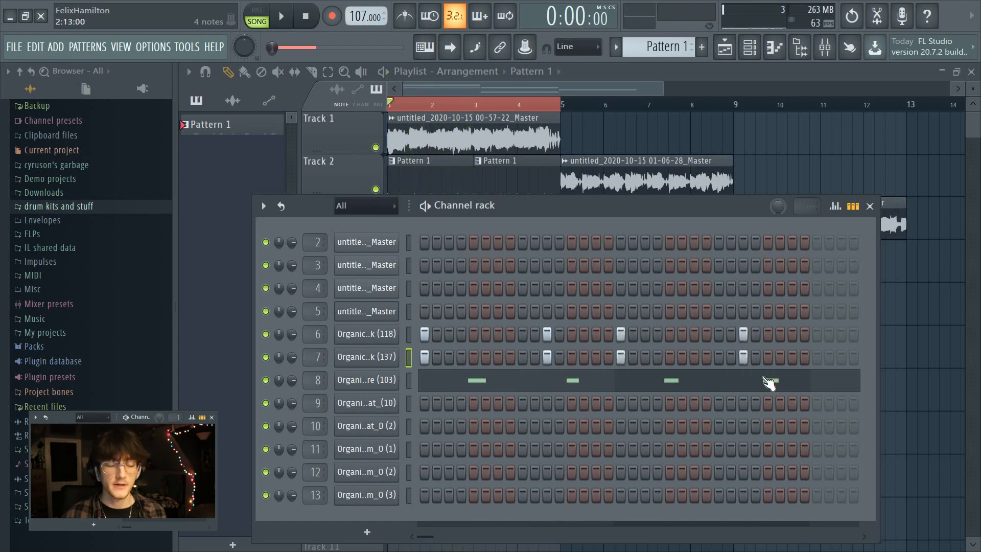
# Step: Try an extra hit on step 7 of both kick channels, listen to it, and remove it
pyautogui.click(505, 337)
pyautogui.click(498, 336)
pyautogui.press('space')
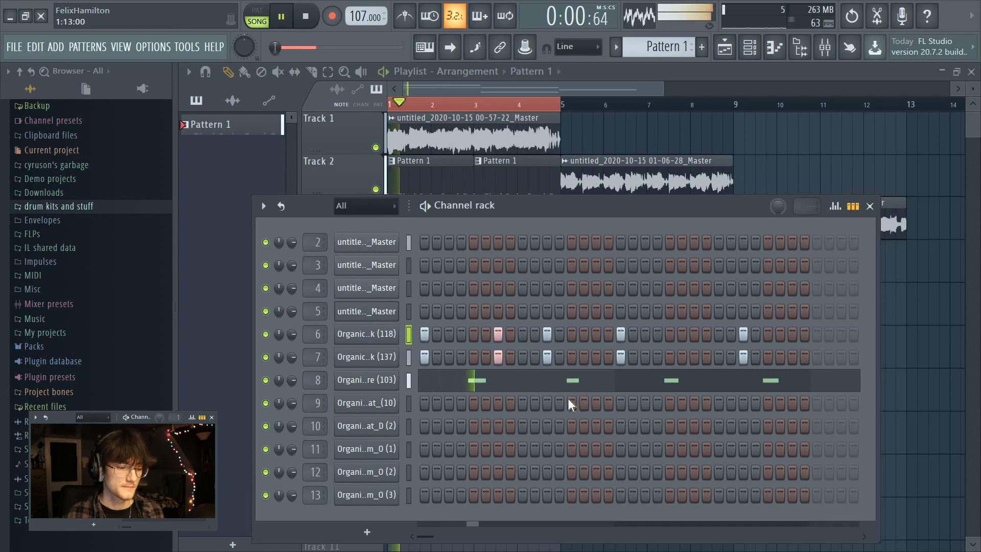
pyautogui.click(498, 335)
pyautogui.click(498, 357)
pyautogui.press('space')
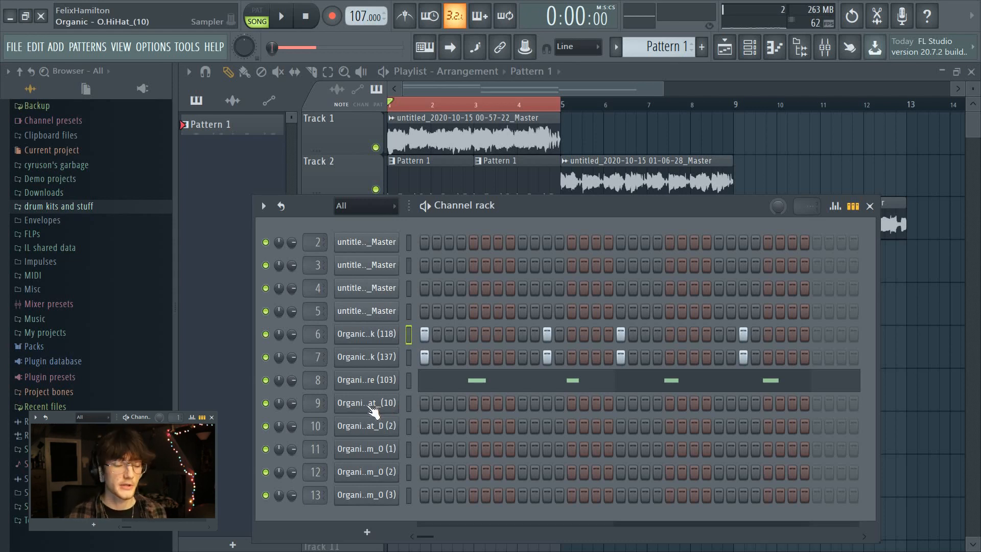
# Step: Raise the velocity of all Kick (118) notes to the maximum in the piano roll
pyautogui.rightClick(396, 334)
pyautogui.click(411, 332)
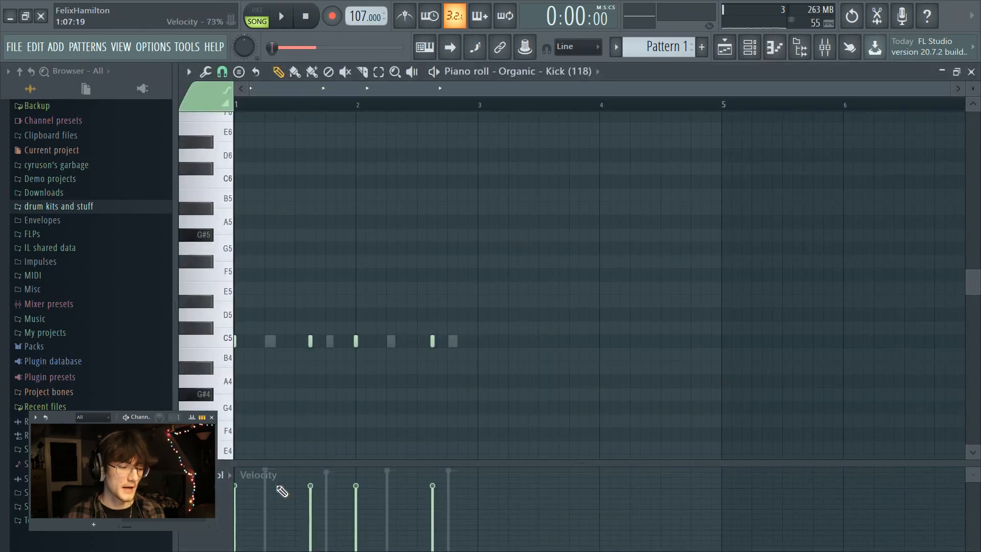
pyautogui.moveTo(247, 474); pyautogui.dragTo(431, 436)
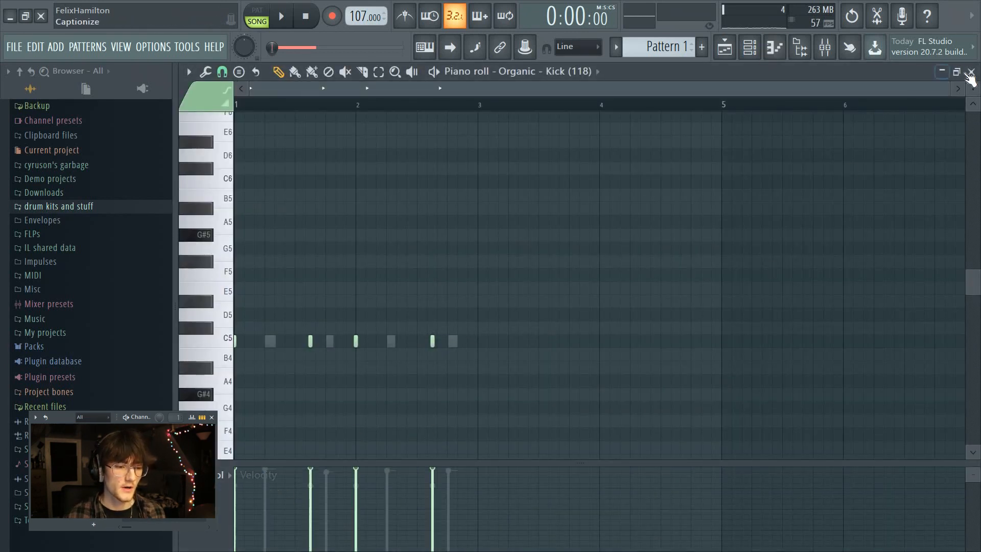
pyautogui.press('Escape')
pyautogui.rightClick(386, 361)
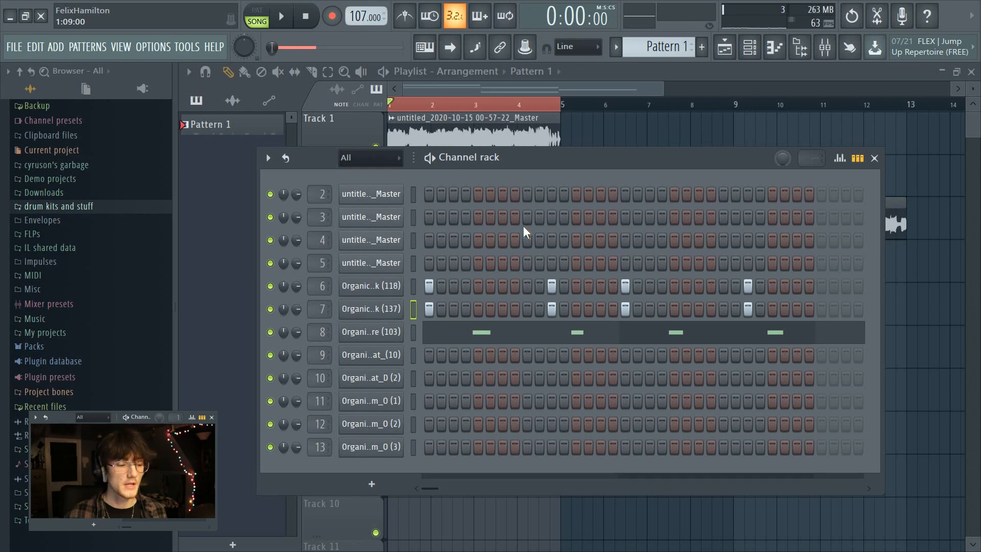
# Step: Add hits on every fourth step of the O.HiHat_(10) channel, from step 1 to step 29, while the loop plays
pyautogui.click(413, 355)
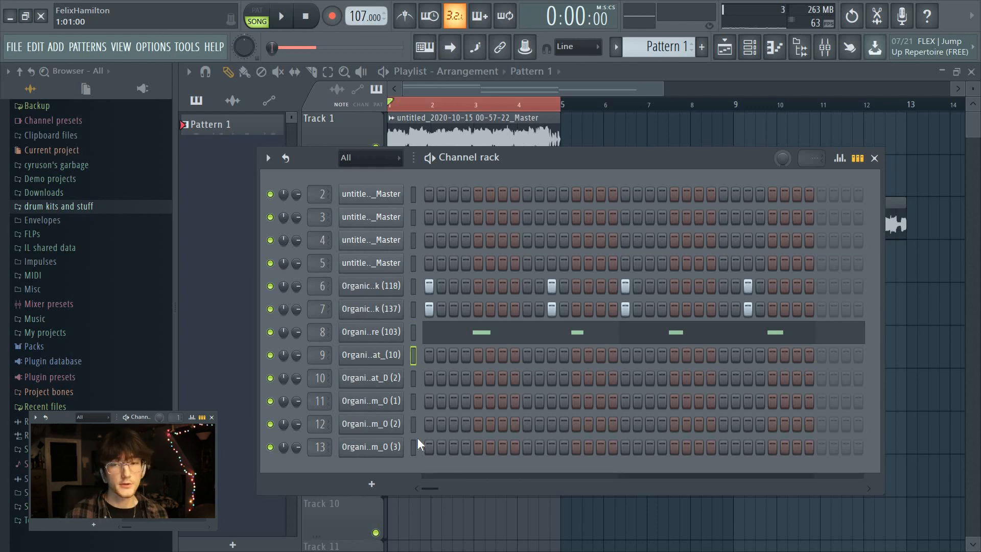
pyautogui.click(429, 355)
pyautogui.click(478, 354)
pyautogui.press('space')
pyautogui.click(527, 355)
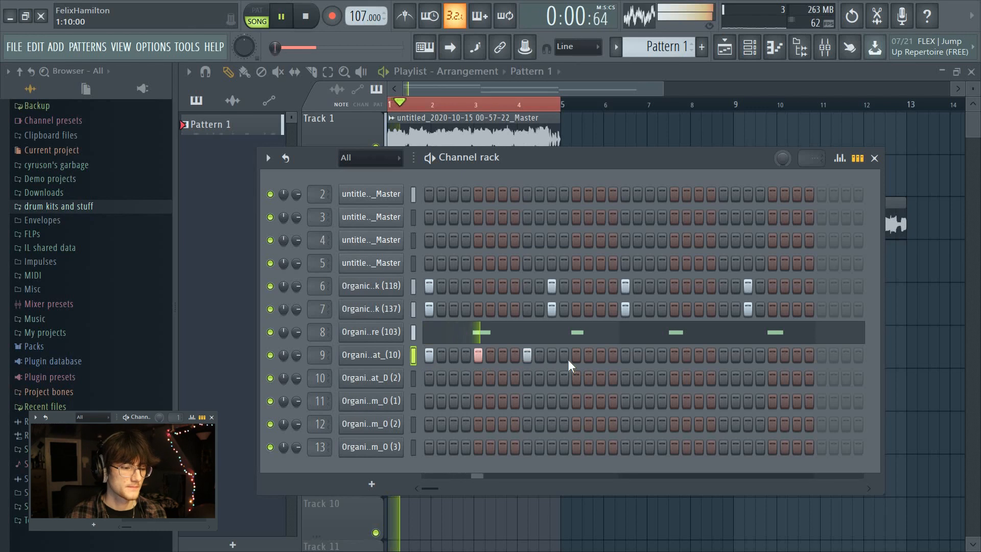
pyautogui.click(576, 354)
pyautogui.click(625, 355)
pyautogui.click(674, 355)
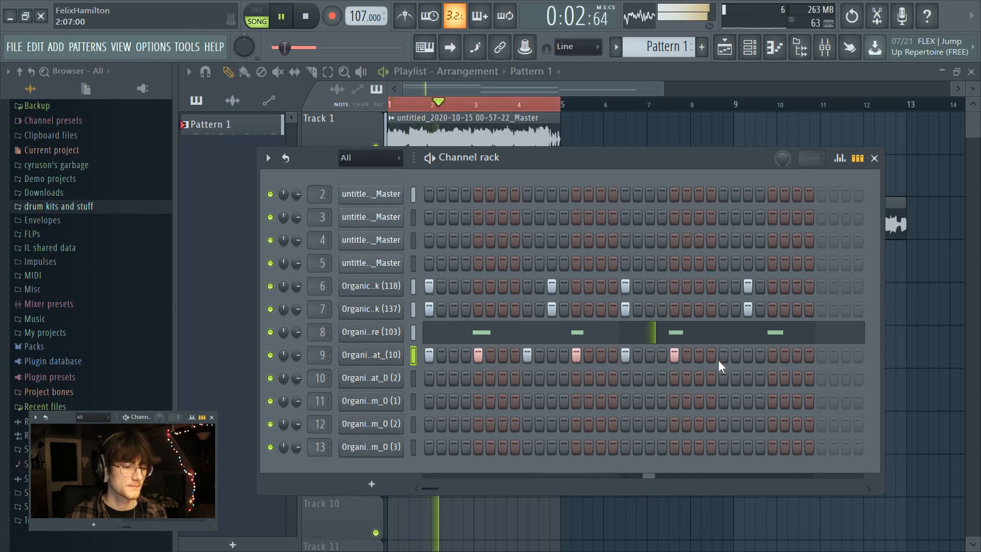
pyautogui.click(723, 355)
pyautogui.click(772, 354)
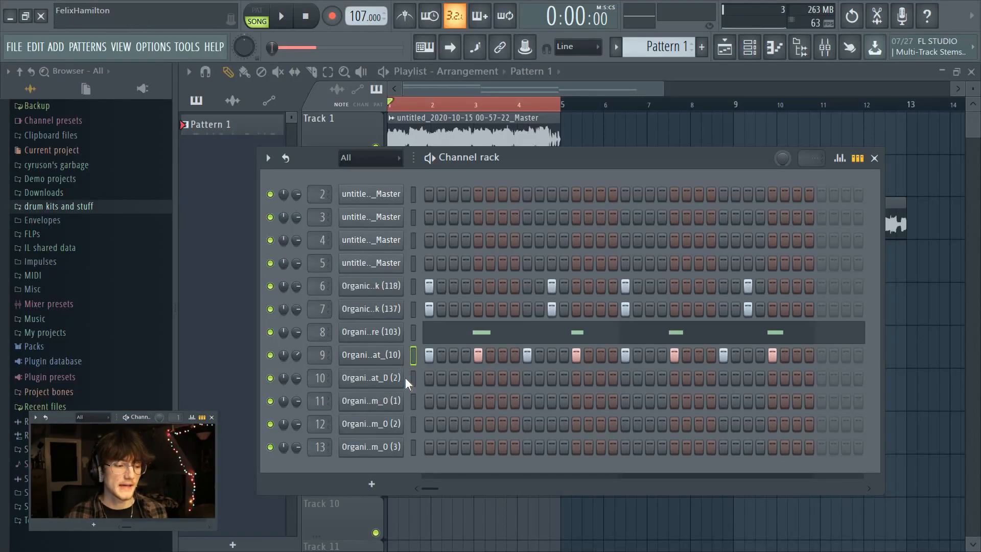
# Step: Fill every 2 steps of the HiHat_D (2) channel and play the loop to hear the pattern
pyautogui.rightClick(403, 377)
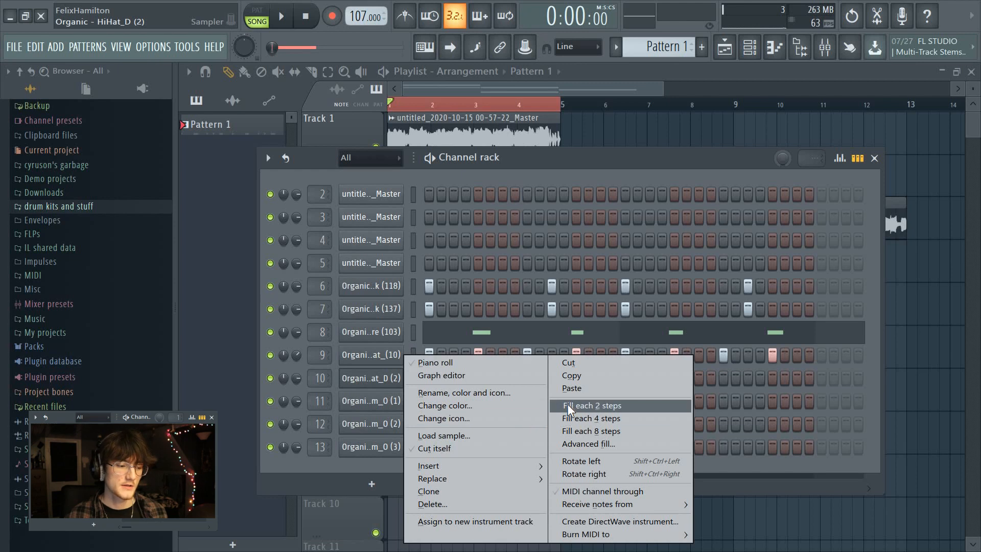
pyautogui.click(567, 405)
pyautogui.press('space')
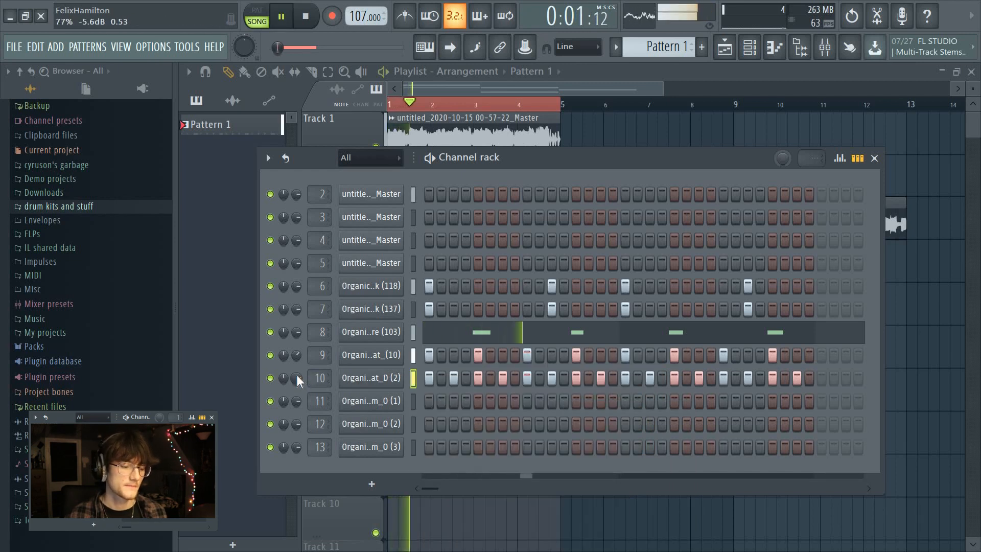
pyautogui.press('space')
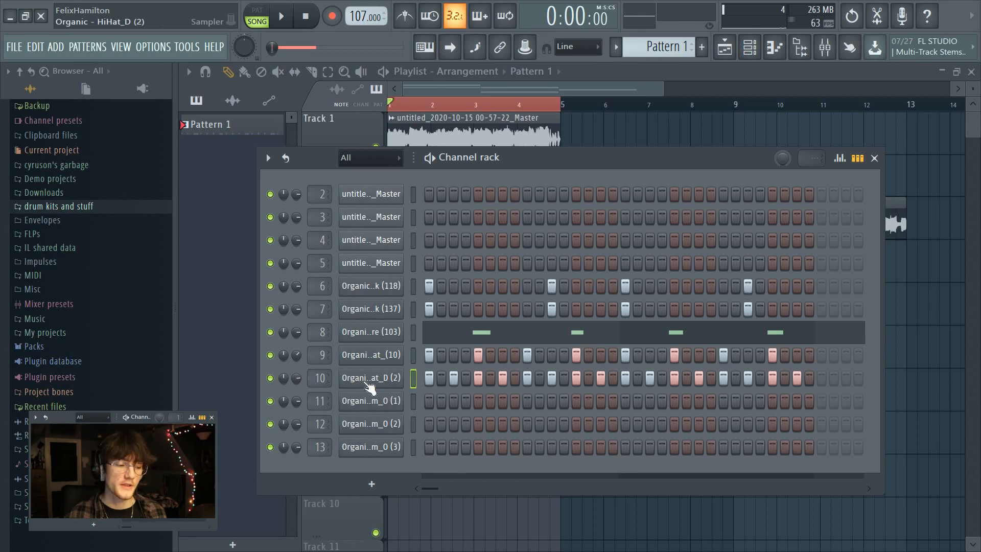
# Step: Nudge the HiHat_D (2) notes slightly off the grid and vary their velocities in the piano roll
pyautogui.rightClick(404, 378)
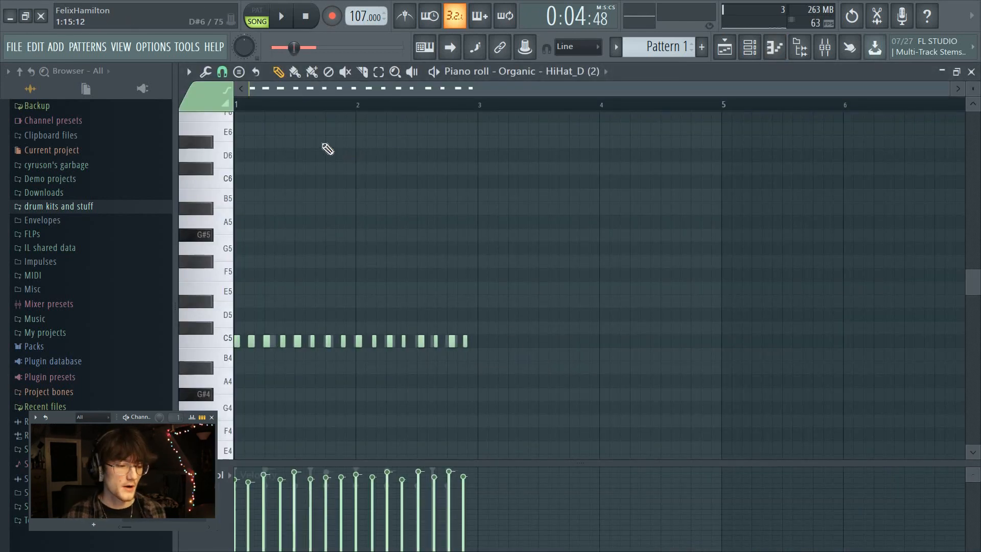
pyautogui.scroll(4, 275, 108)
pyautogui.scroll(3, 276, 107)
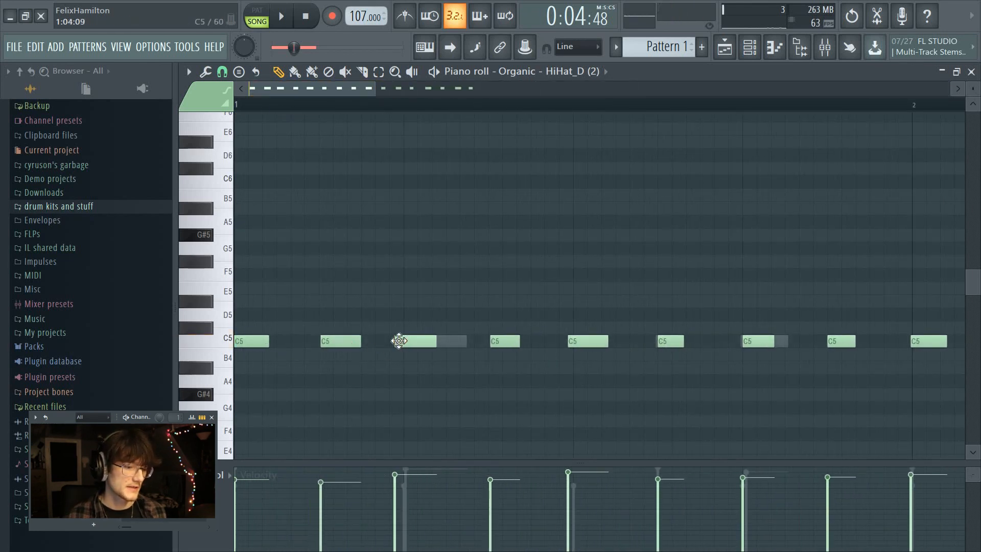
pyautogui.scroll(-7, 397, 339)
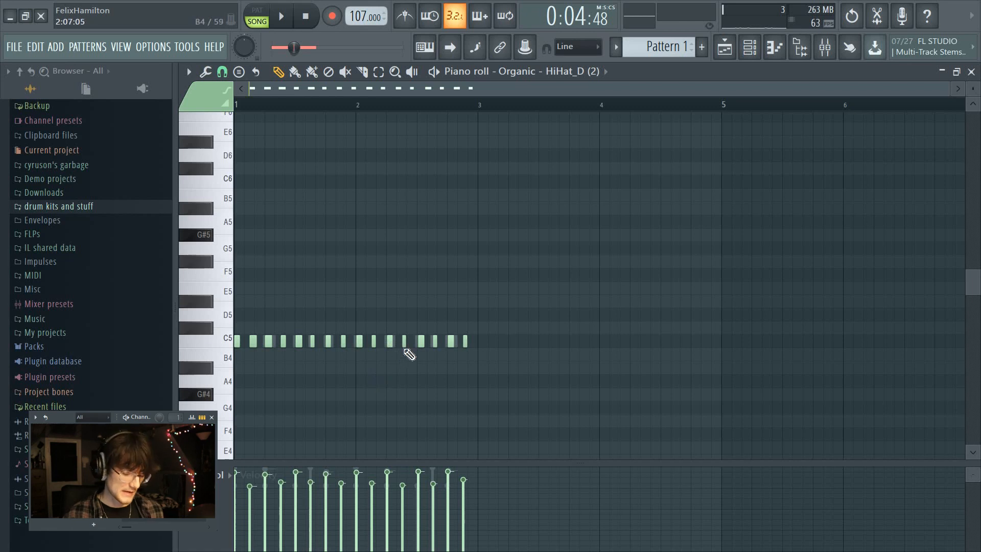
pyautogui.hotkey('ctrl', 'a')
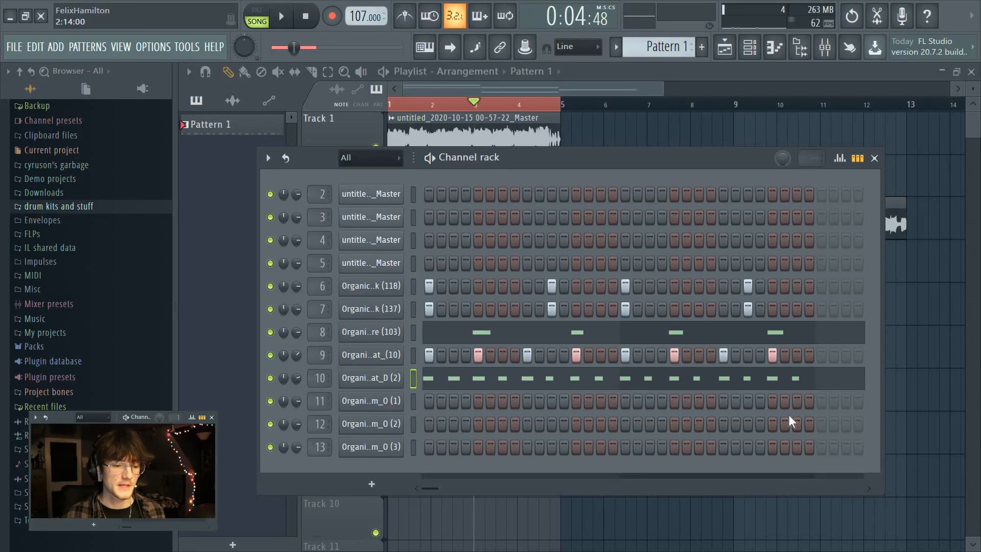
# Step: Add a closing tom fill with Tom_O (1) on step 30, Tom_O (2) on step 31 and Tom_O (3) on step 32, and listen to it
pyautogui.click(785, 401)
pyautogui.click(797, 424)
pyautogui.click(809, 447)
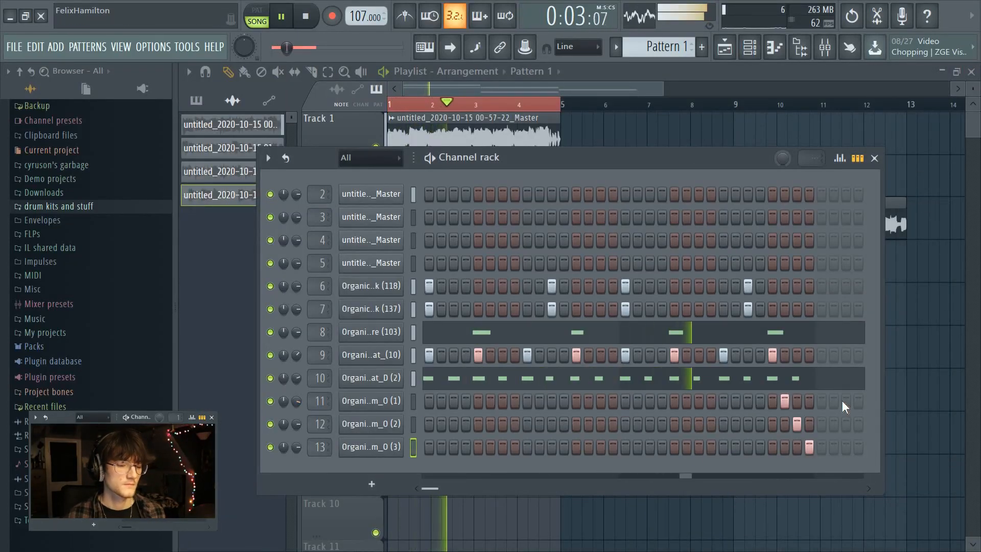
pyautogui.press('space')
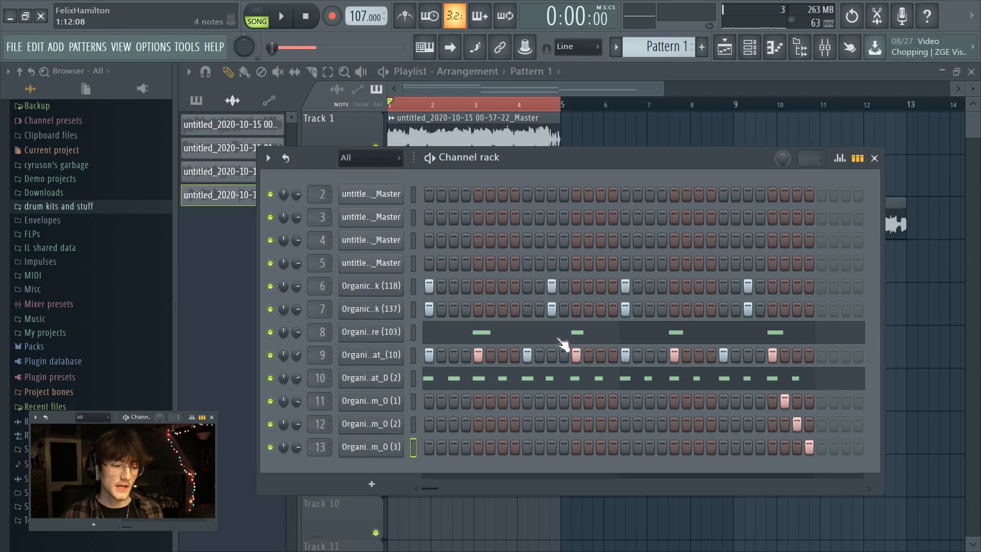
# Step: Add an extra Snare (103) note just before the last hit in bar 2 in the piano roll and listen to it
pyautogui.click(629, 334)
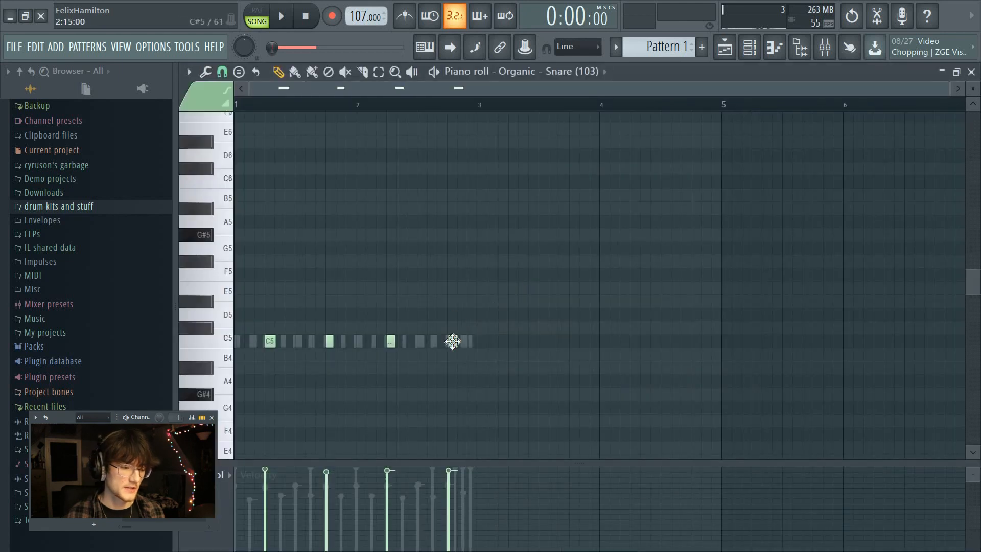
pyautogui.scroll(3, 409, 100)
pyautogui.click(454, 338)
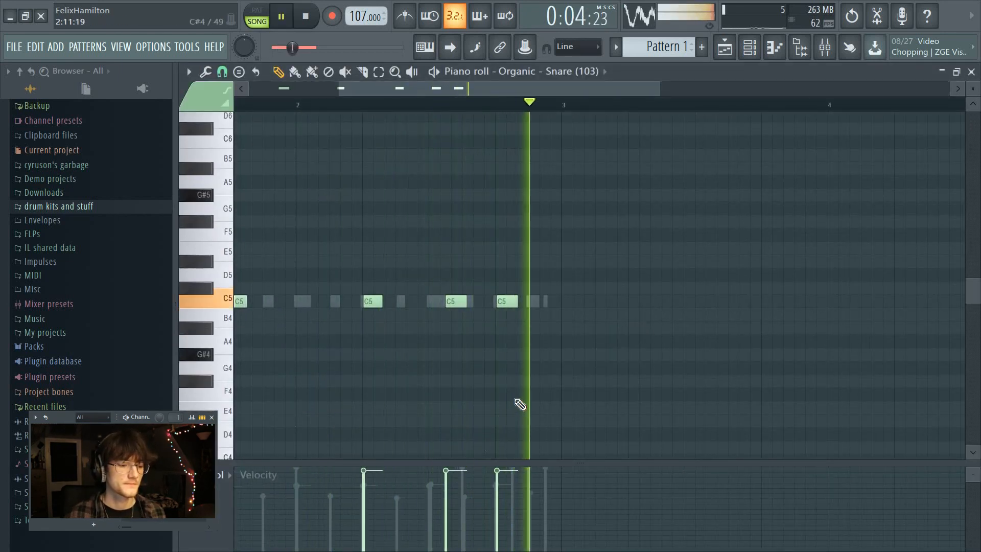
pyautogui.press('space')
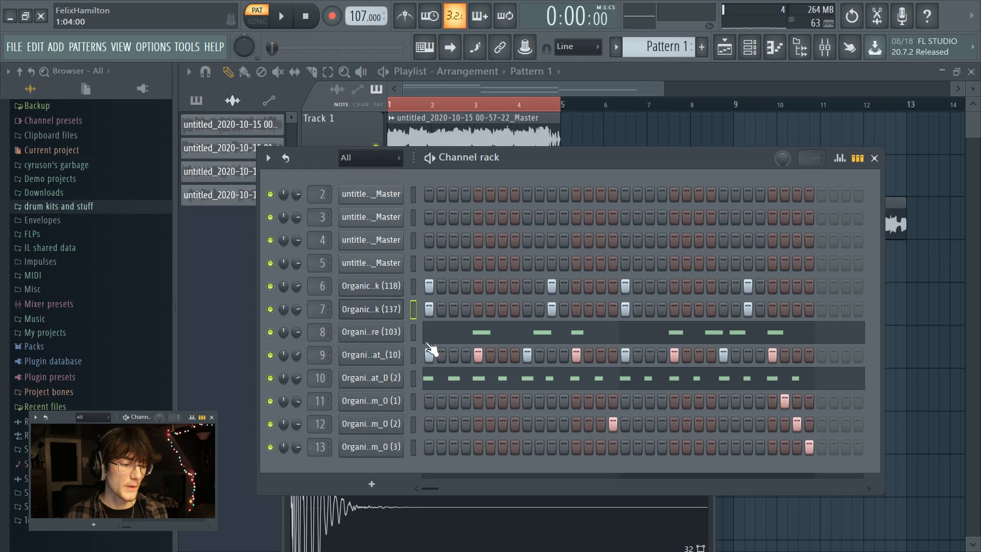
# Step: Solo Track 2 in the playlist and listen to the kick and snare hits of Pattern 2
pyautogui.click(500, 90)
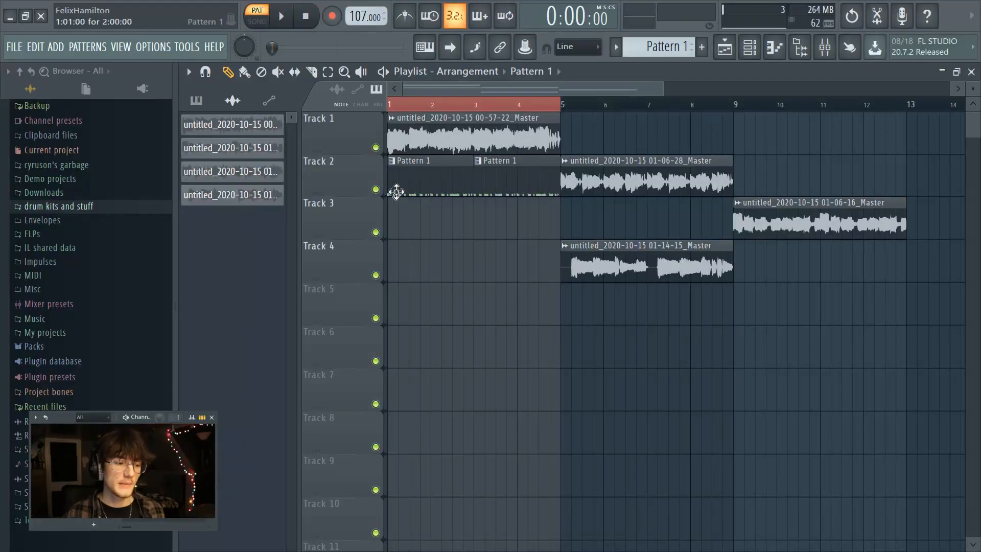
pyautogui.click(393, 191)
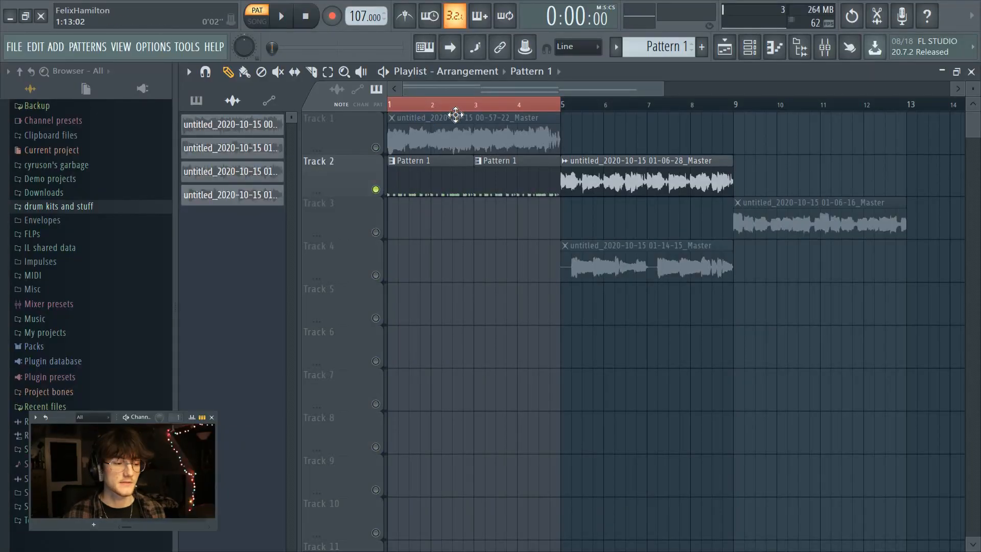
pyautogui.press('space')
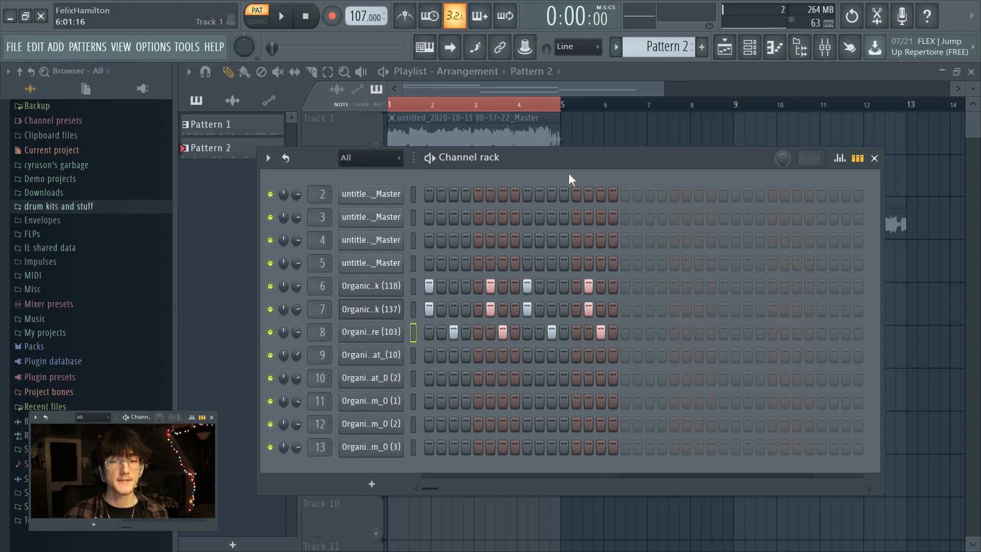
pyautogui.press('space')
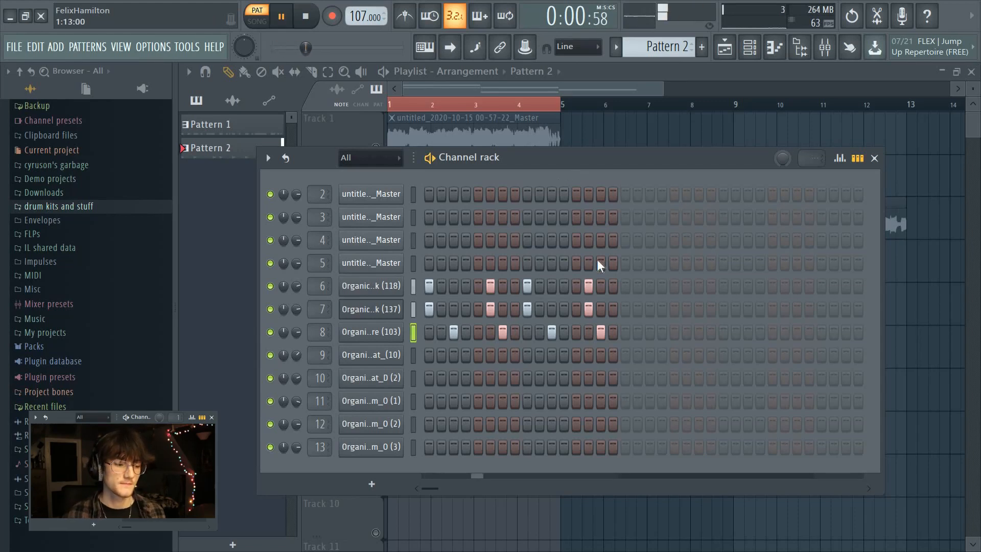
pyautogui.press('space')
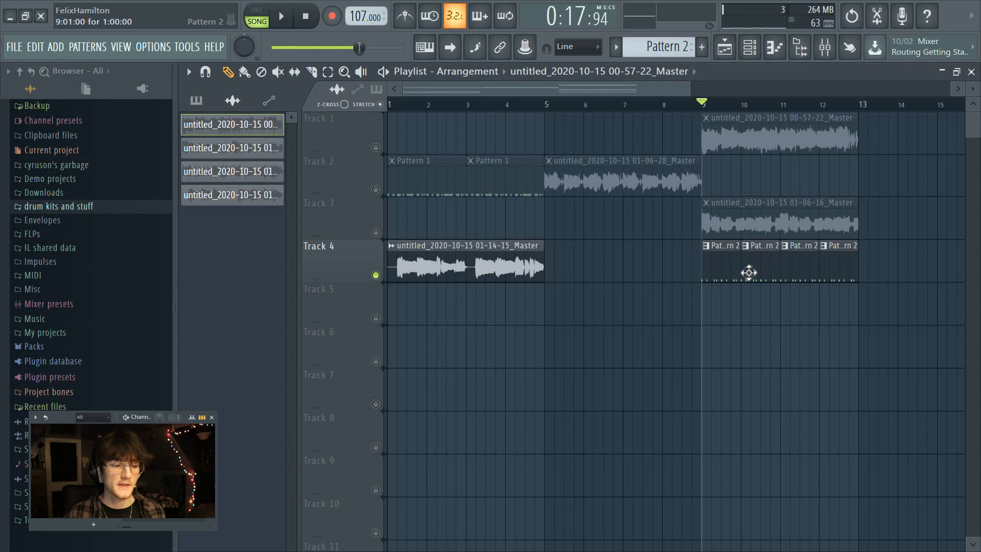
# Step: Play the arrangement from bar 9 and examine the steps of Pattern 2 in the channel rack
pyautogui.press('space')
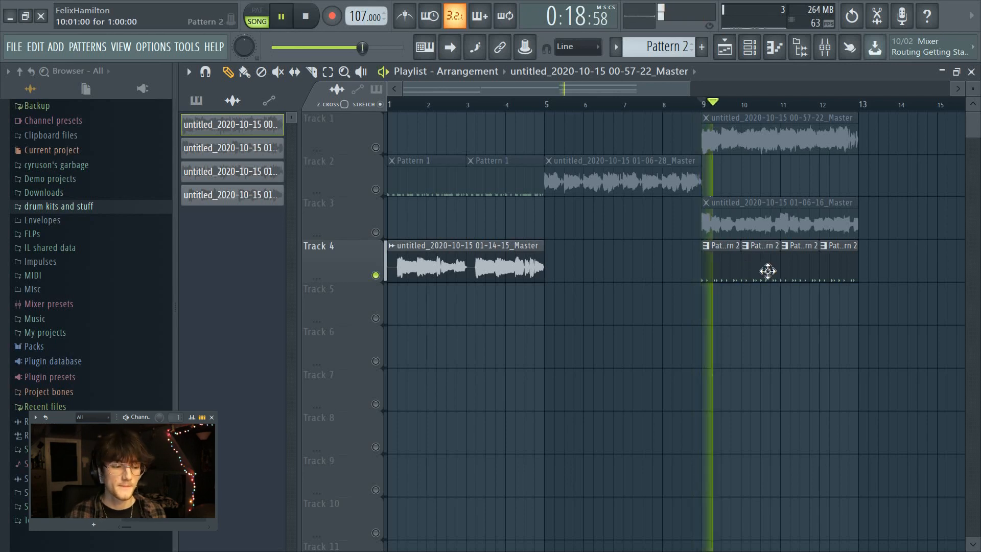
pyautogui.press('space')
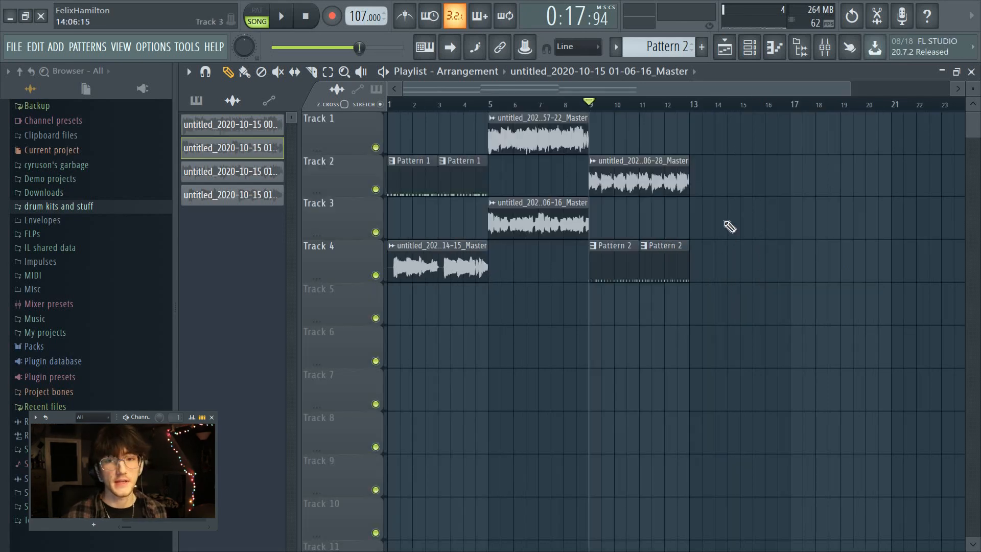
pyautogui.press('space')
pyautogui.click(749, 47)
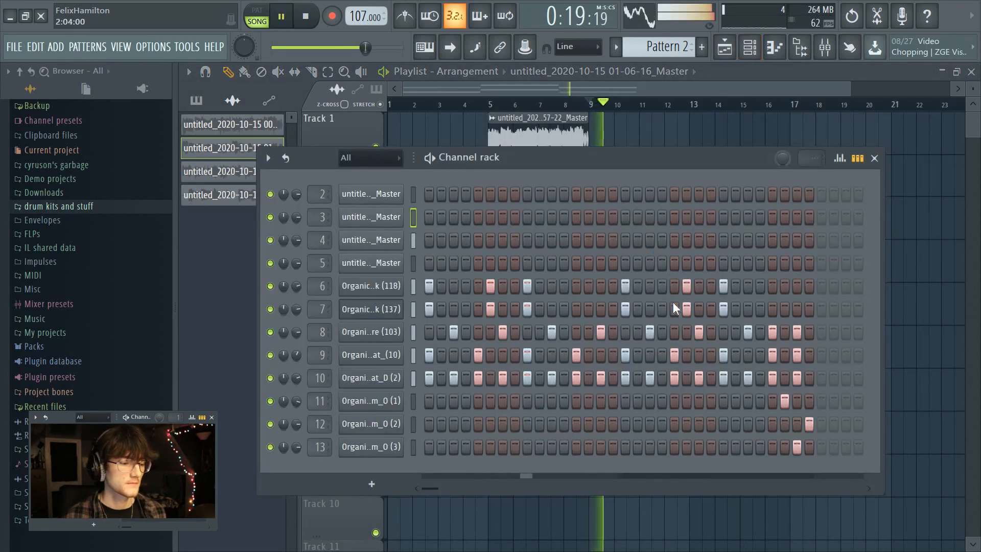
pyautogui.moveTo(671, 151); pyautogui.dragTo(689, 147)
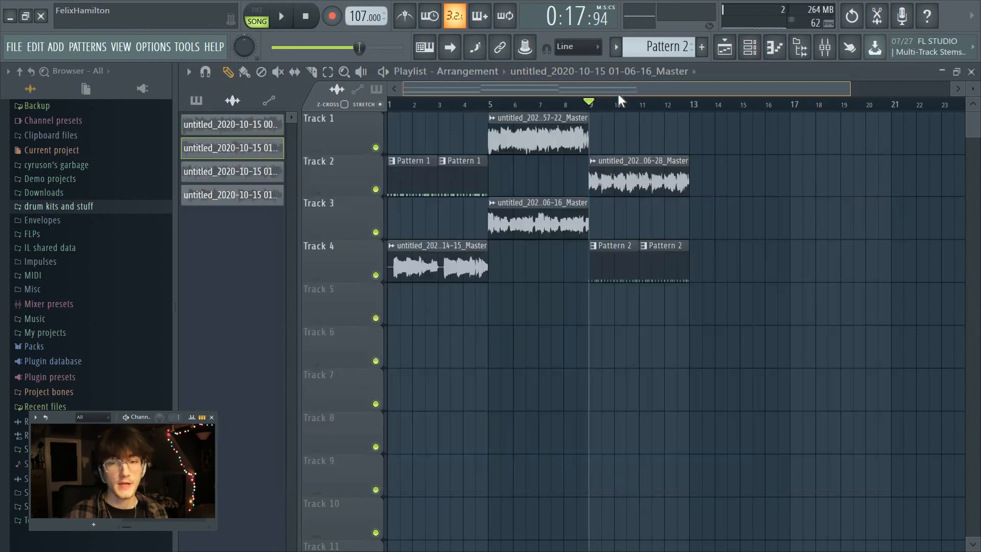
# Step: Listen to Pattern 3 from bar 13 and examine its drum steps in the channel rack
pyautogui.click(748, 47)
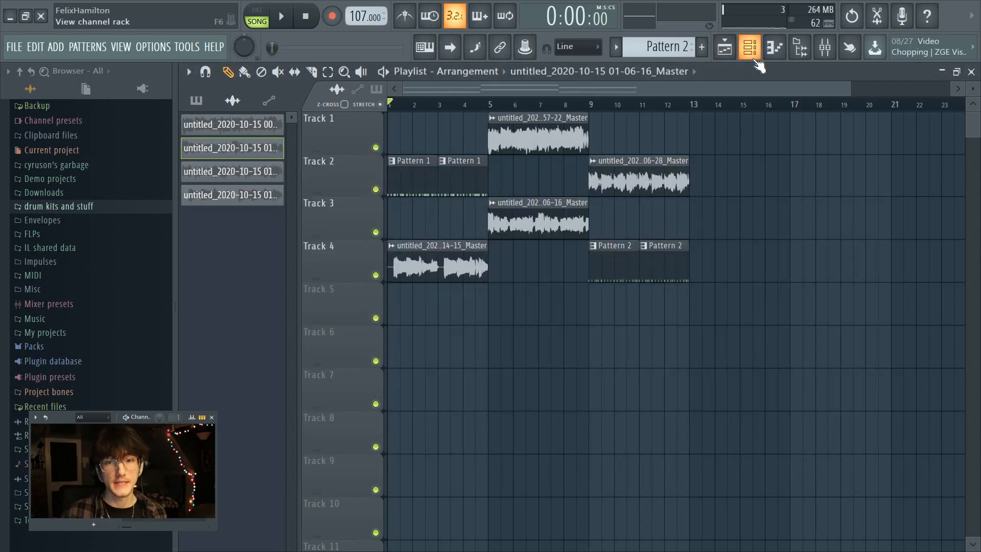
pyautogui.click(749, 47)
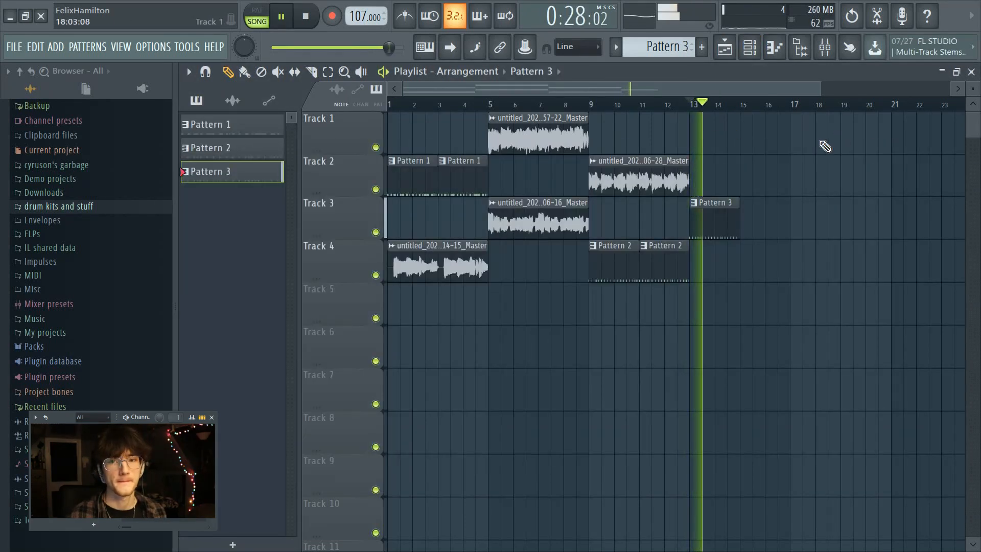
pyautogui.press('space')
pyautogui.click(760, 45)
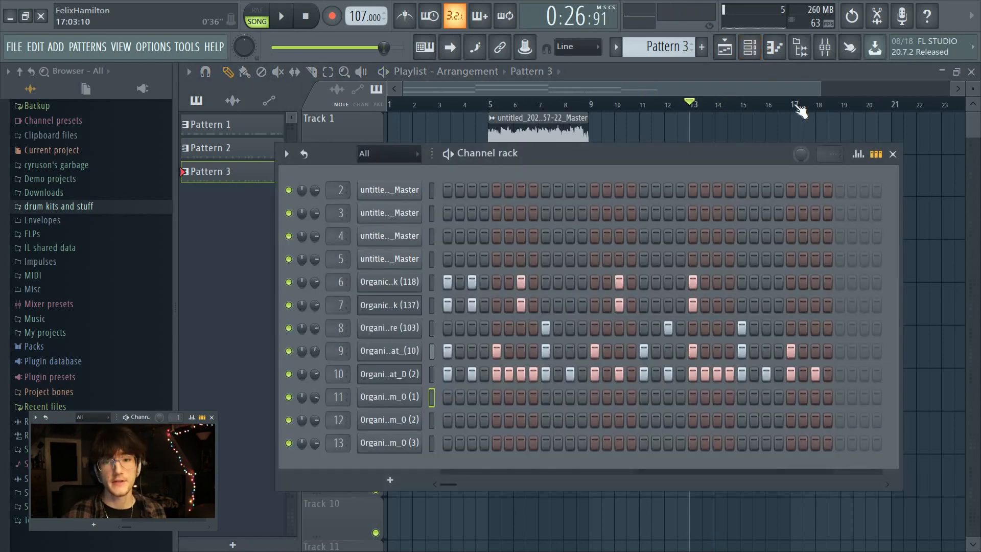
pyautogui.click(539, 135)
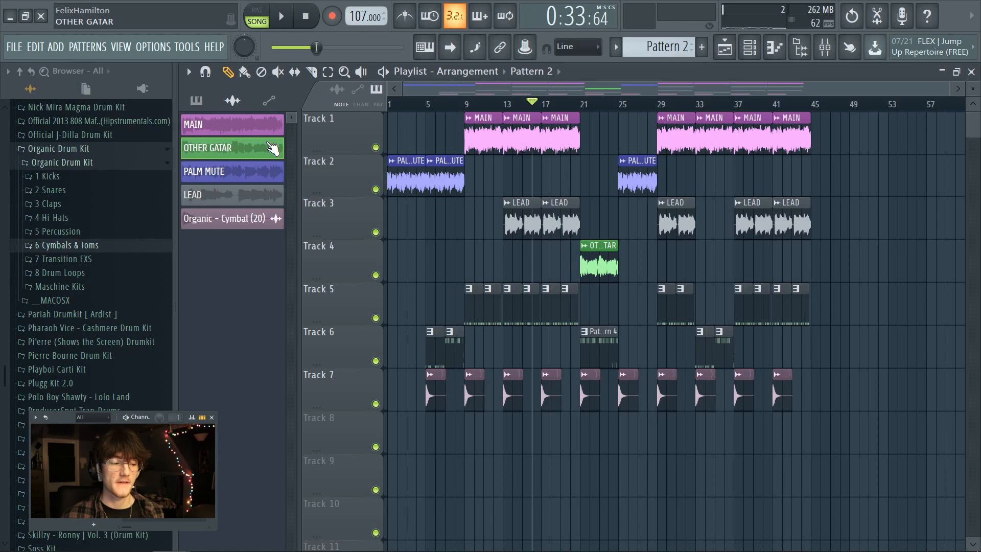
# Step: Review the full playlist arrangement and play the OTHER GATAR section with Pattern 4 from bar 21
pyautogui.scroll(4, 440, 107)
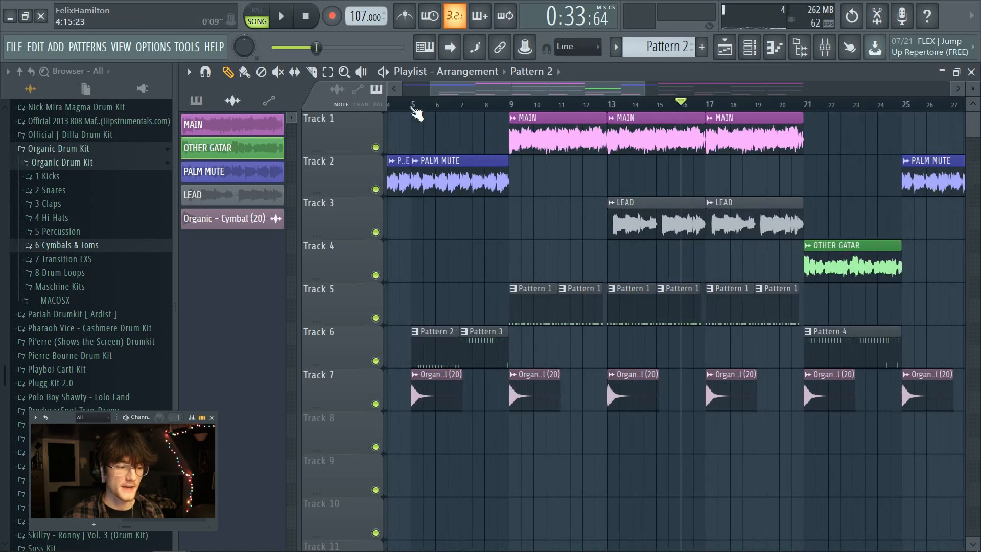
pyautogui.scroll(-1, 416, 113)
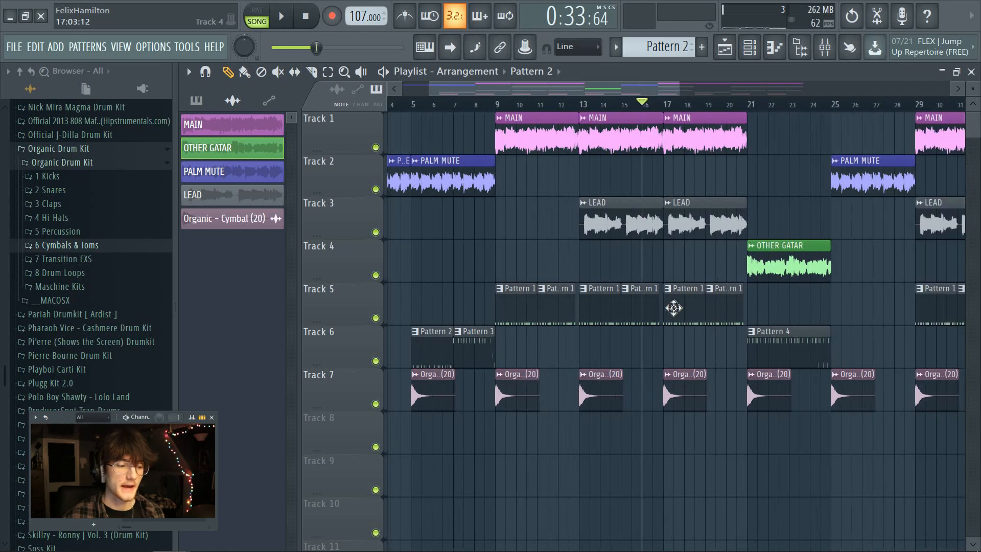
pyautogui.click(504, 103)
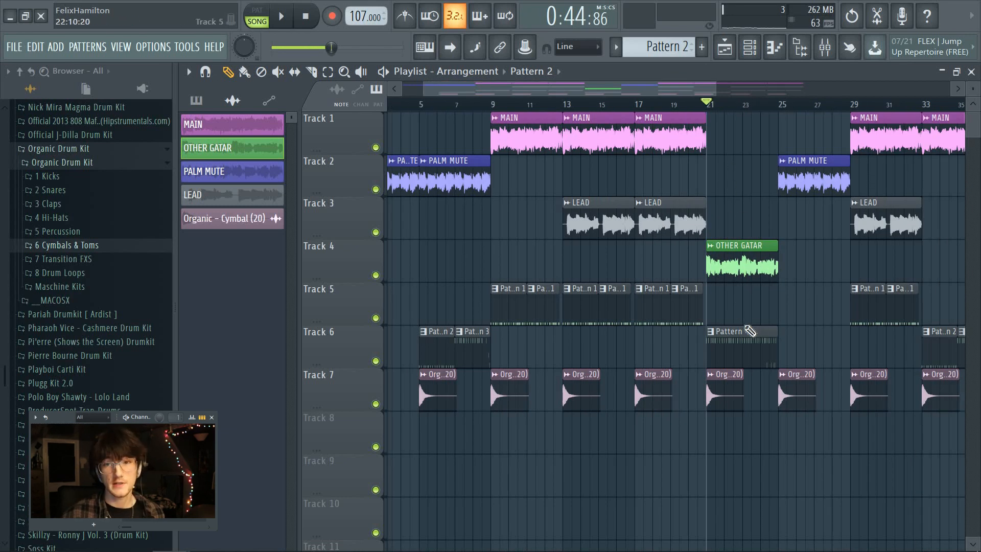
pyautogui.press('space')
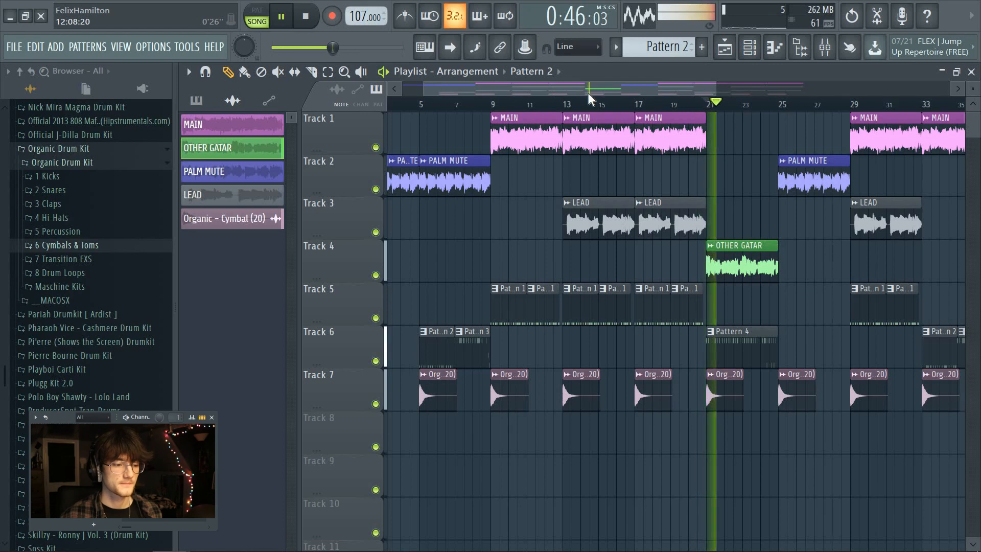
pyautogui.moveTo(587, 93); pyautogui.dragTo(647, 127)
pyautogui.hscroll(4, 686, 171)
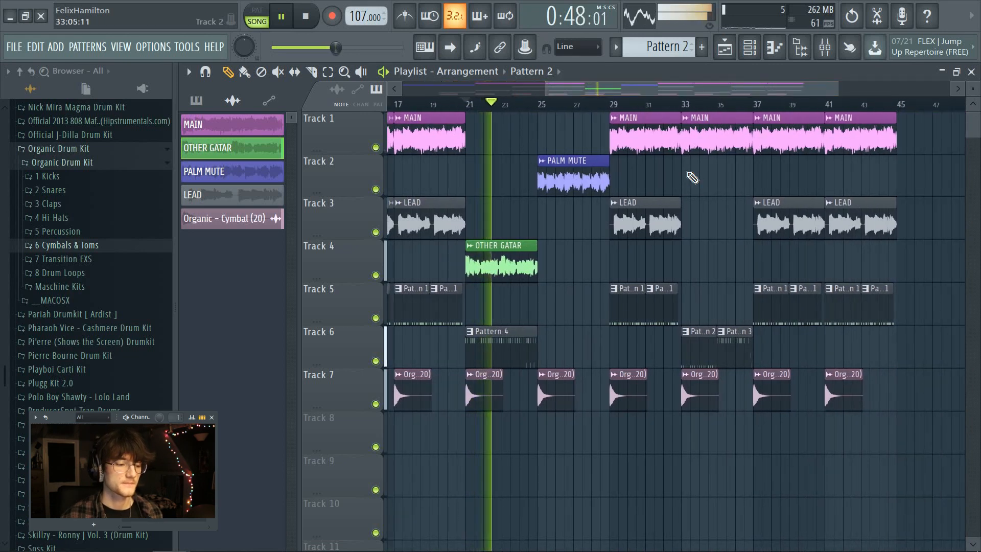
pyautogui.press('space')
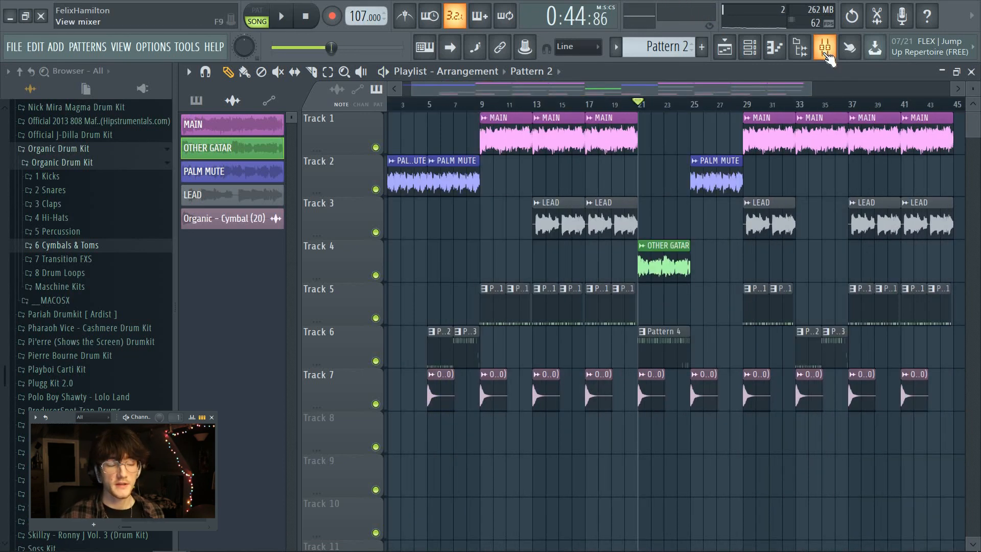
# Step: Open the mixer and look through the guitar, tom, cymbal, hi-hat and snare tracks
pyautogui.click(824, 47)
pyautogui.click(392, 181)
pyautogui.click(658, 170)
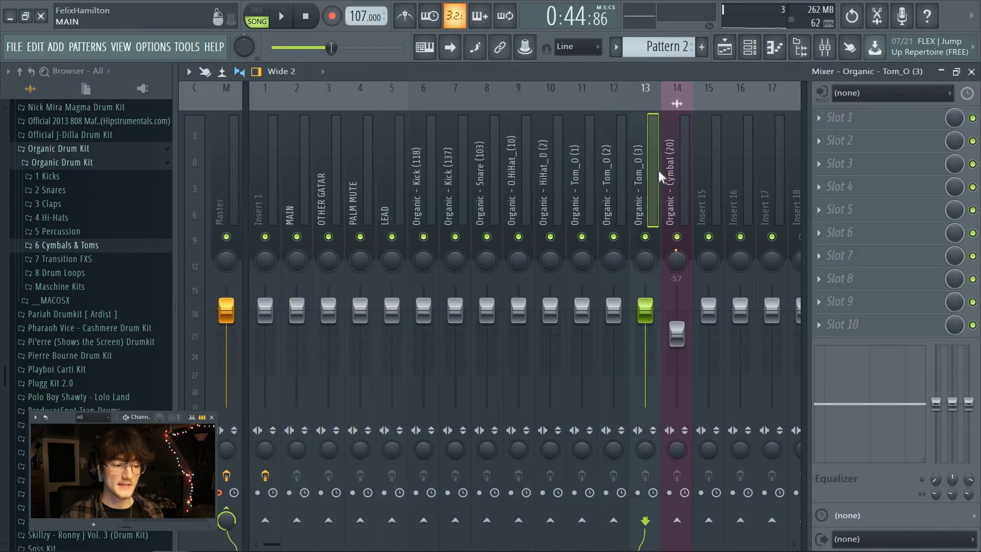
pyautogui.click(667, 170)
pyautogui.click(613, 174)
pyautogui.click(550, 168)
pyautogui.click(487, 166)
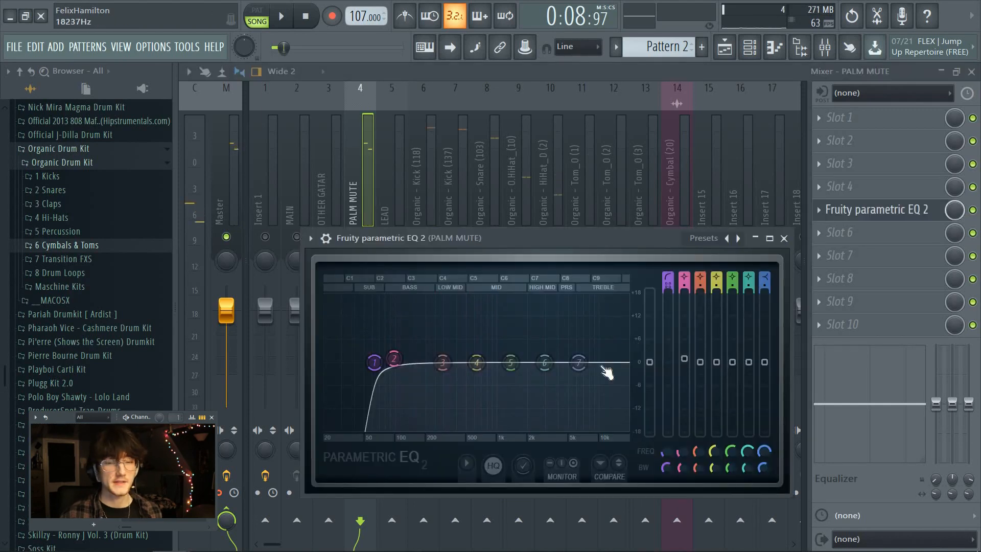
# Step: Close the PALM MUTE track's equalizer and load Fruity Reeverb 2 into slot 3 of the MAIN mixer track
pyautogui.click(784, 238)
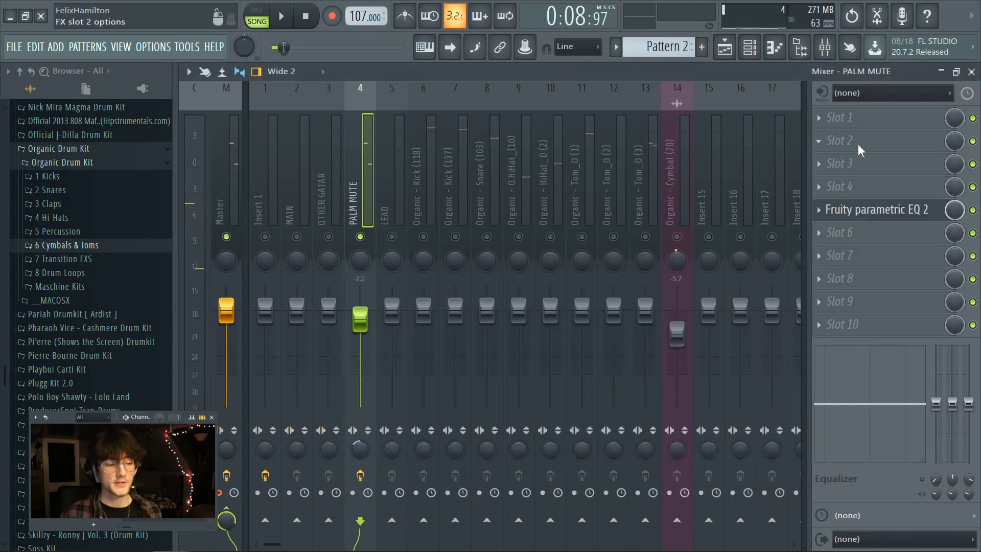
pyautogui.click(859, 148)
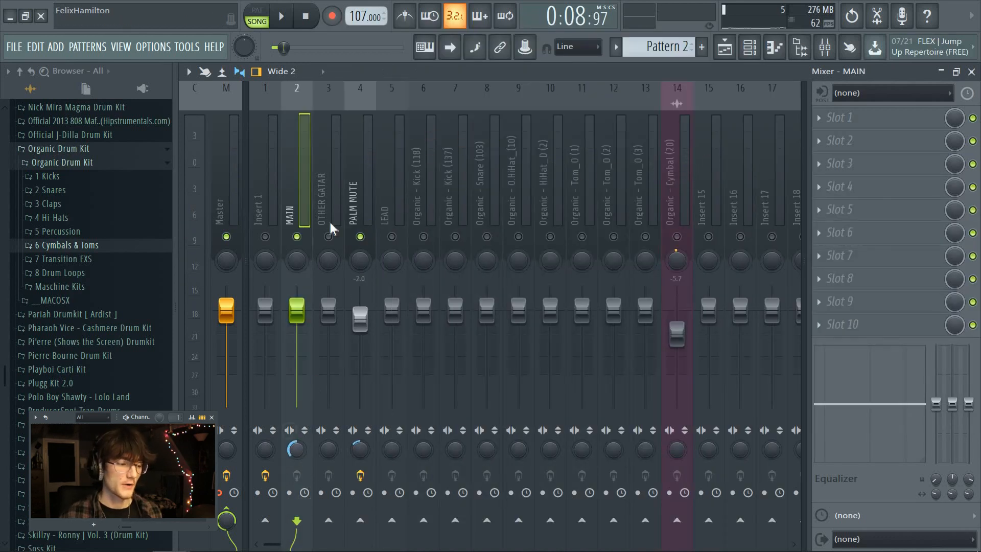
pyautogui.click(866, 171)
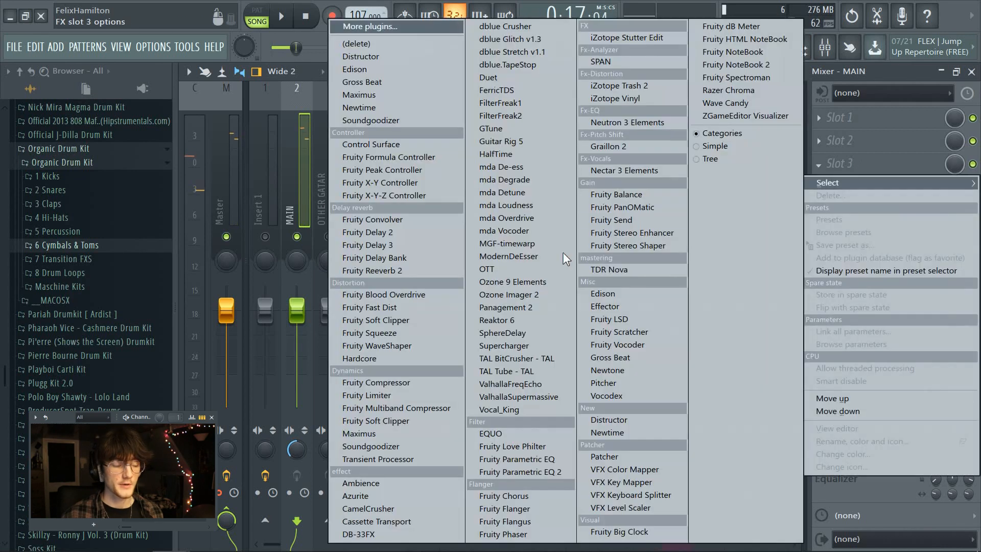
pyautogui.click(444, 272)
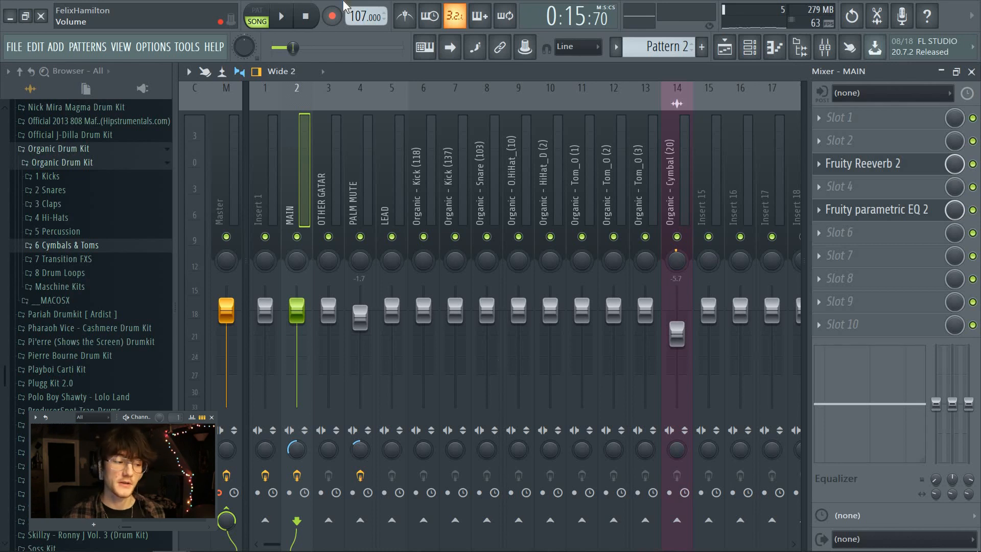
# Step: Lower the volume of the OTHER GATAR mixer track to -1.4 dB
pyautogui.click(334, 204)
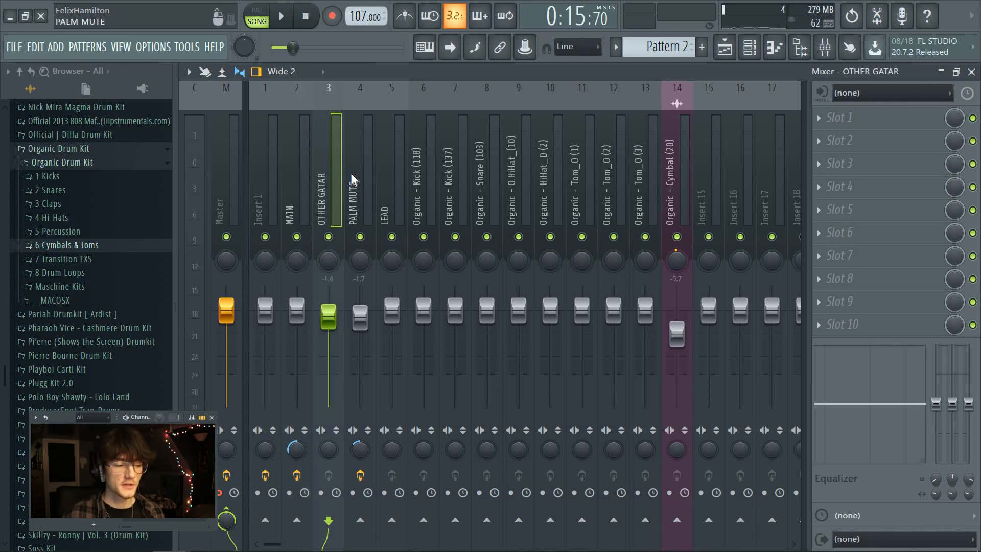
# Step: Load Fruity Reeverb 2 into slot 4 of the OTHER GATAR mixer track
pyautogui.click(888, 186)
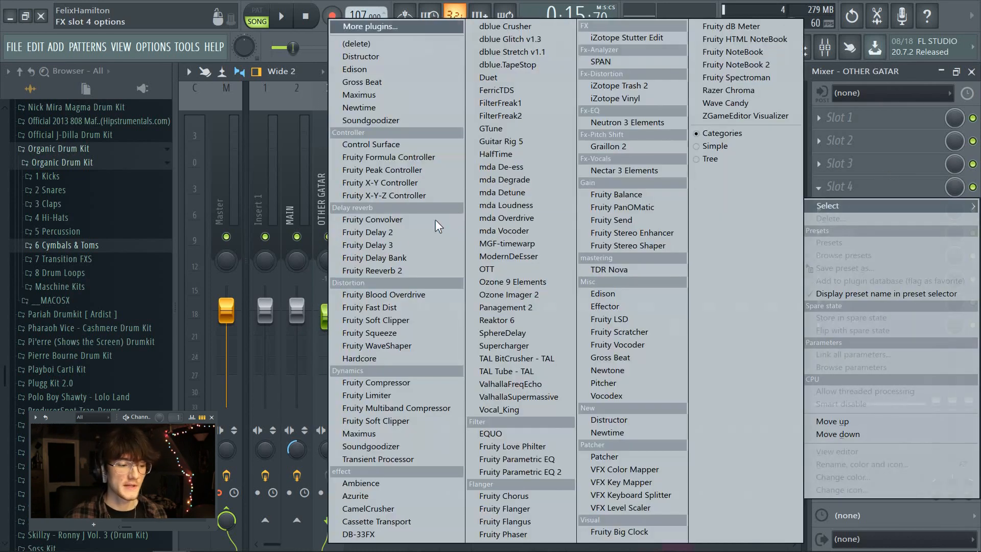
pyautogui.click(386, 272)
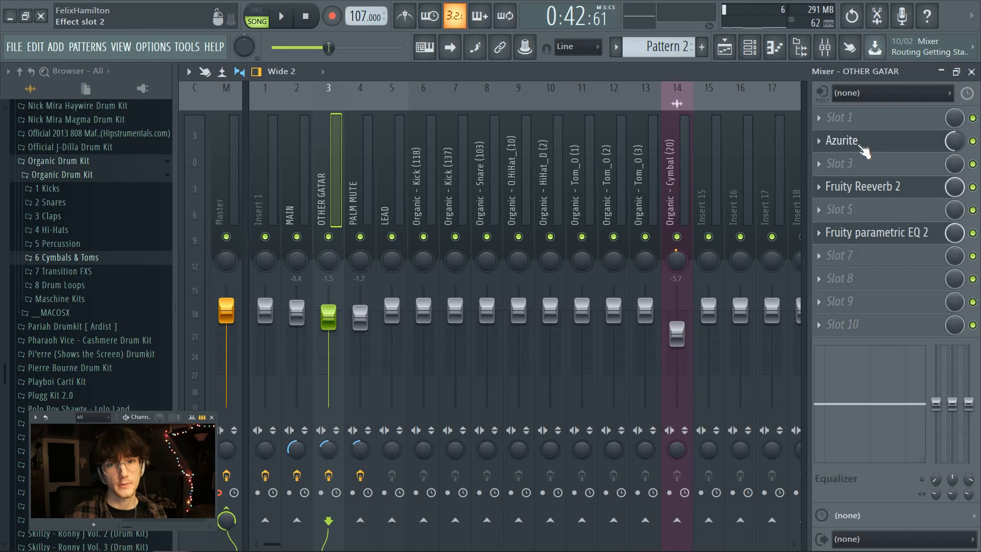
# Step: Solo the LEAD mixer track and re-enable the MAIN track so that only those two guitars sound
pyautogui.click(396, 246)
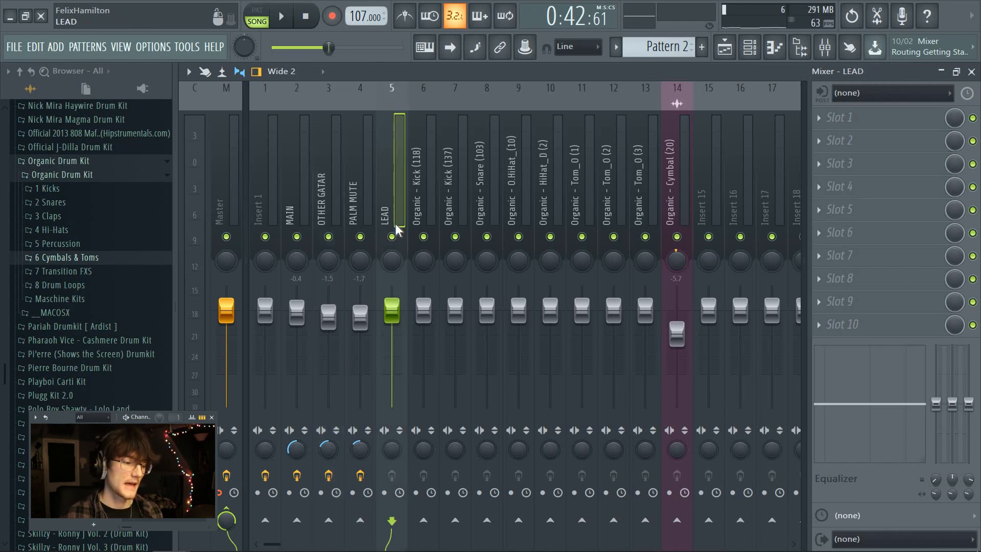
pyautogui.rightClick(392, 237)
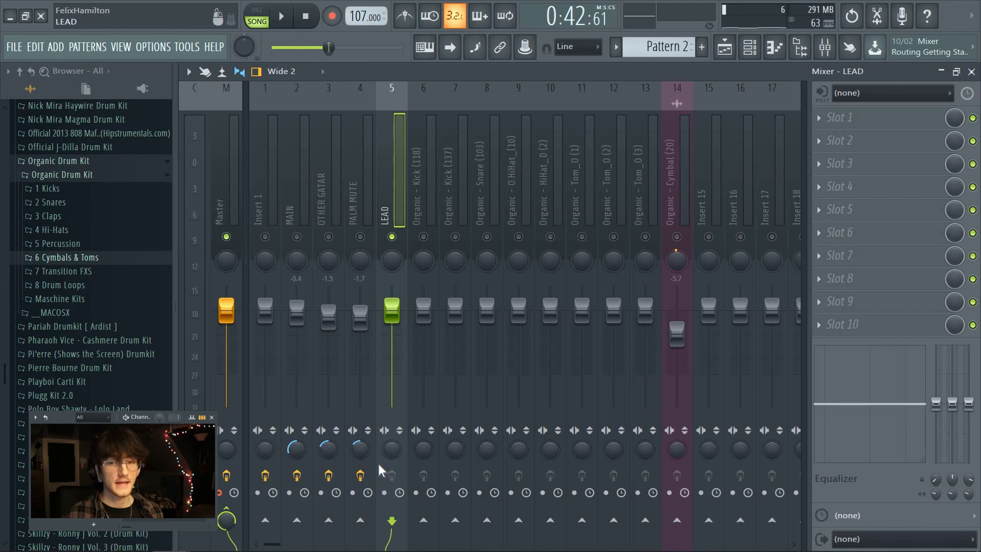
pyautogui.click(301, 219)
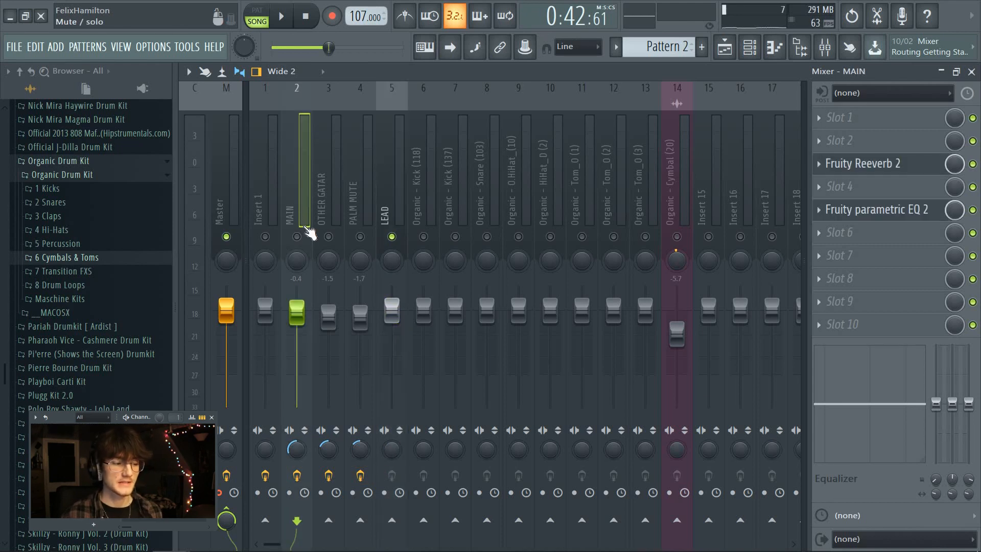
pyautogui.click(296, 237)
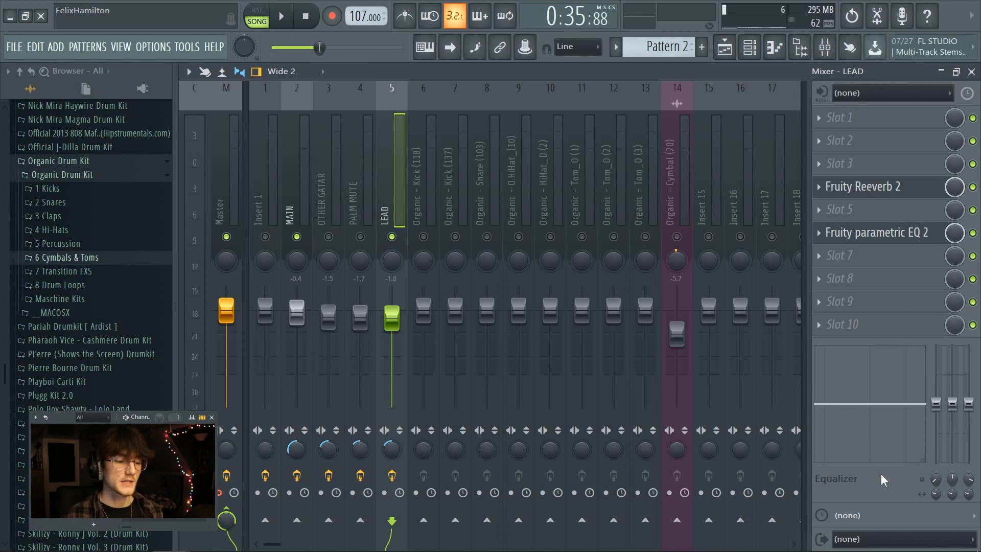
# Step: Load Fruity Compressor into slot 1 of the LEAD mixer track and set its threshold to -30.0 dB
pyautogui.click(843, 118)
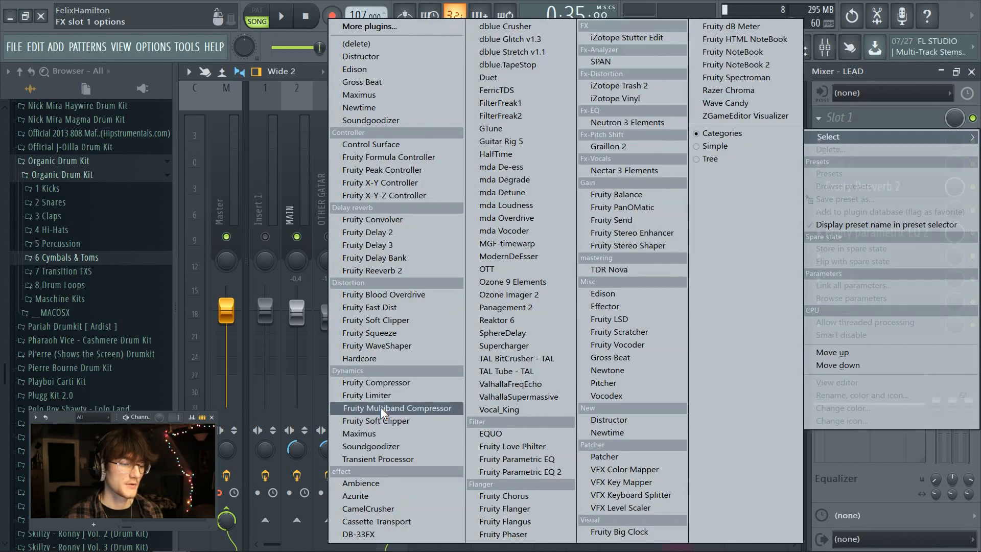
pyautogui.click(364, 383)
pyautogui.moveTo(288, 230); pyautogui.dragTo(294, 250)
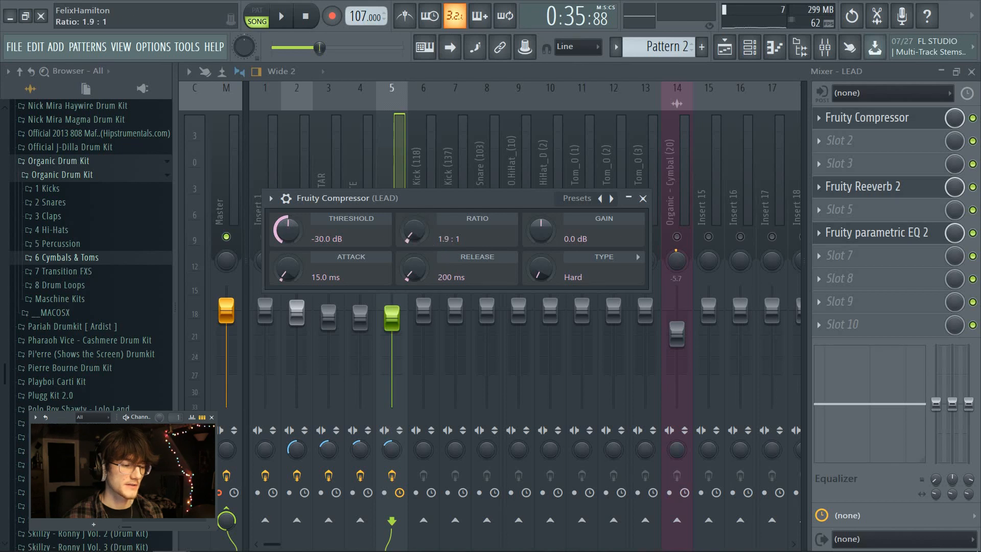
# Step: During playback, set the LEAD compressor's gain to 11.6 dB and its type to Soft, and fine-tune its attack
pyautogui.press('space')
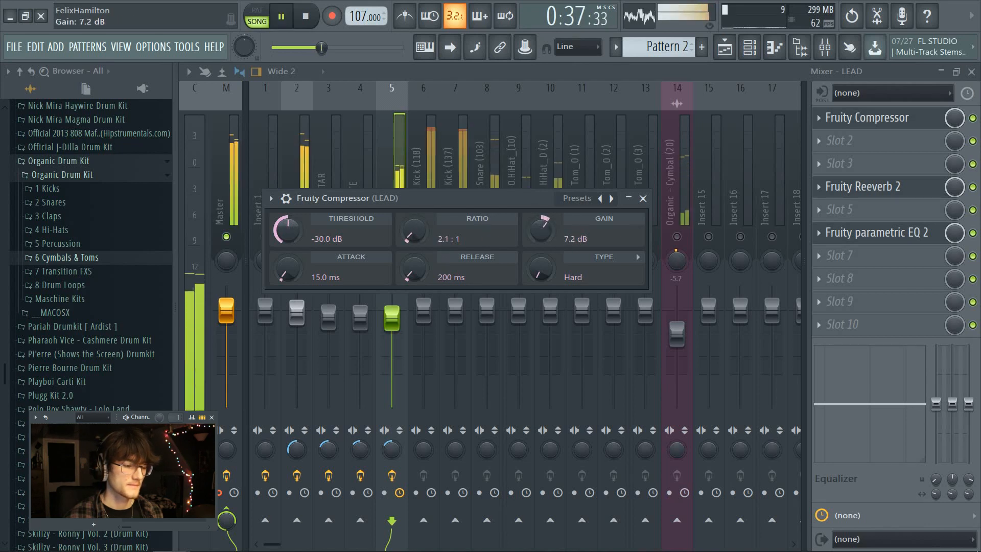
pyautogui.moveTo(540, 230); pyautogui.dragTo(542, 212)
pyautogui.moveTo(540, 268); pyautogui.dragTo(540, 226)
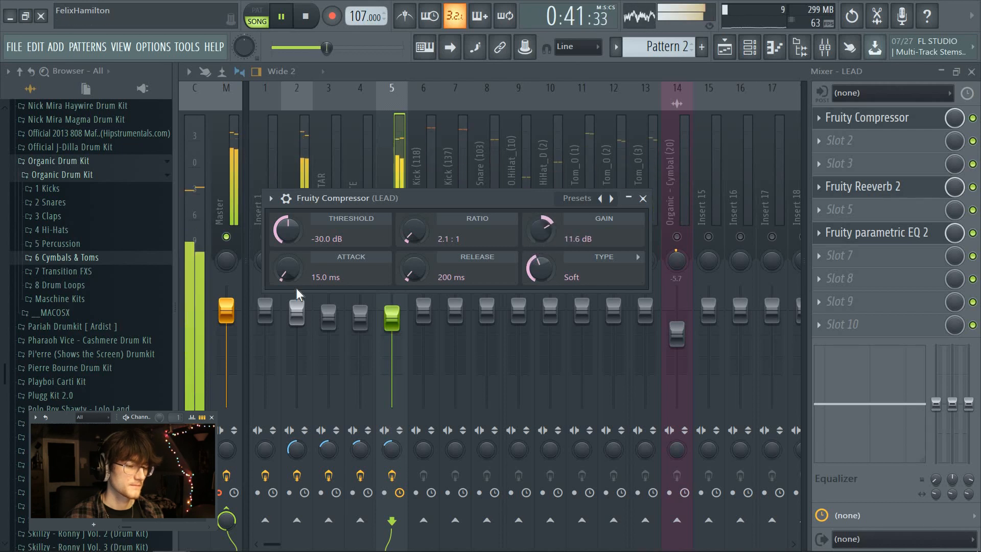
pyautogui.moveTo(288, 269); pyautogui.dragTo(287, 266)
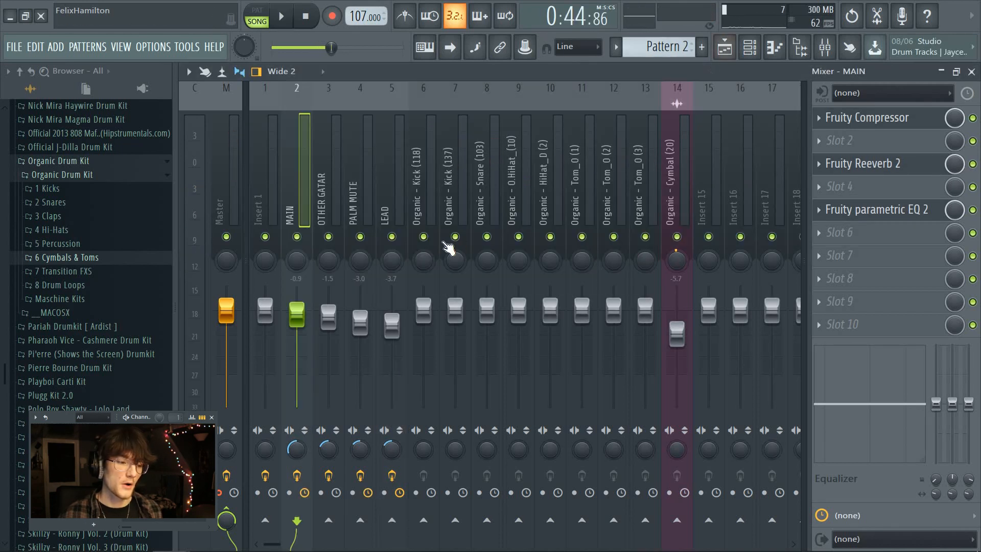
# Step: Load Fruity Reeverb 2 with the Small Studio preset into slot 4 of the Organic - Snare (103) track and play the result
pyautogui.click(430, 210)
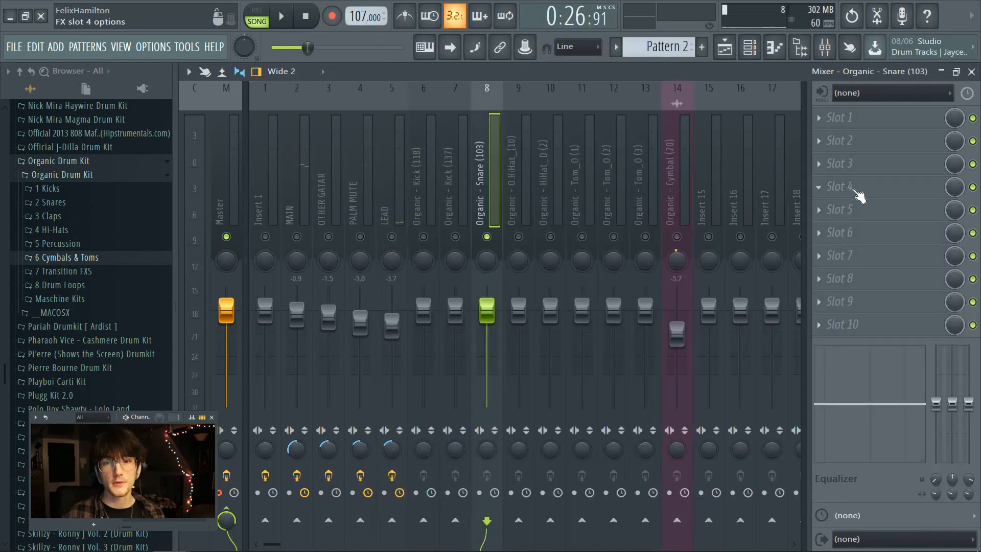
pyautogui.click(837, 190)
pyautogui.click(421, 272)
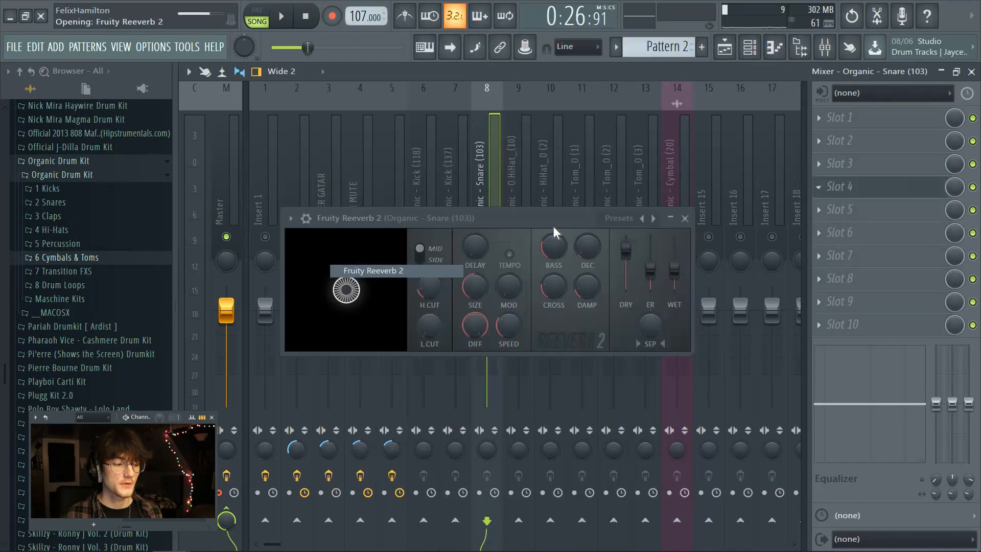
pyautogui.click(619, 218)
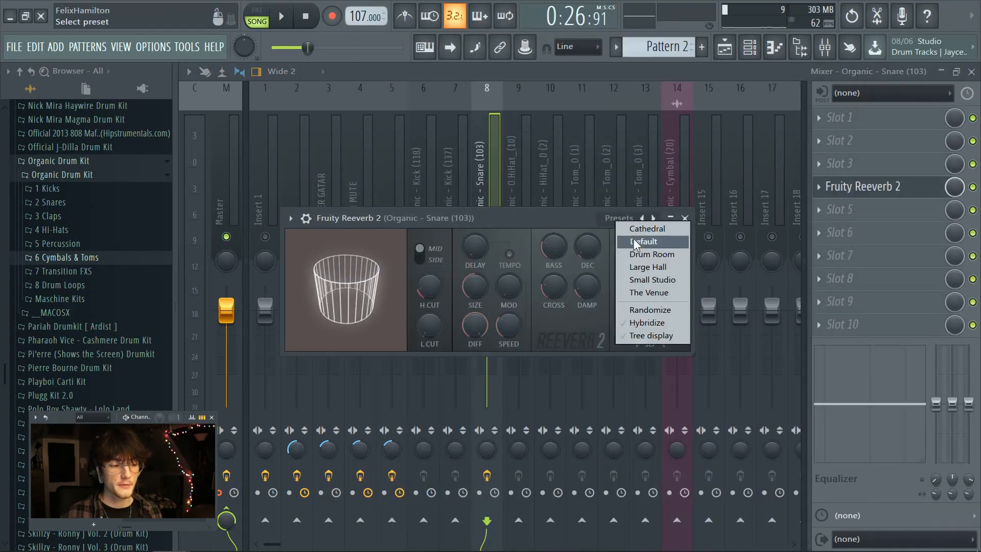
pyautogui.click(651, 279)
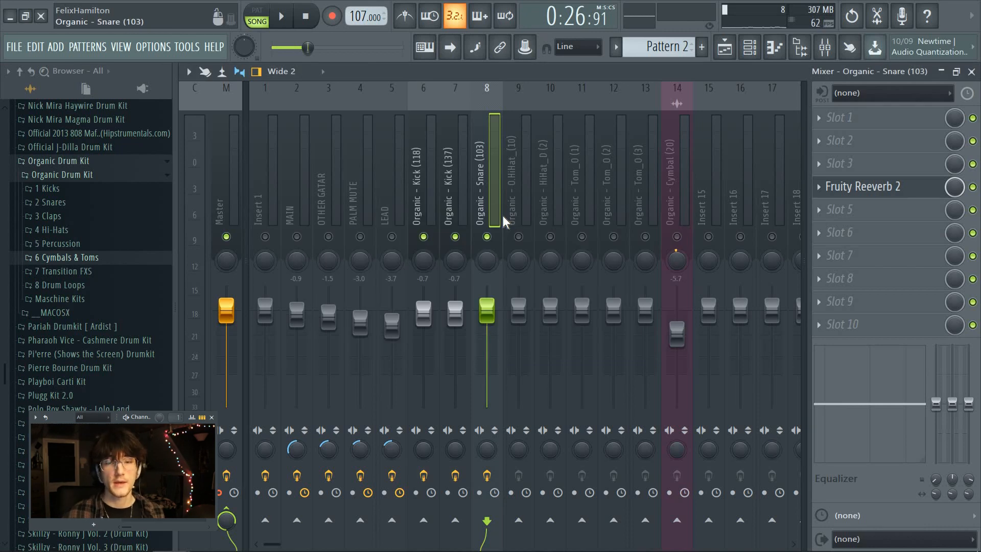
pyautogui.press('space')
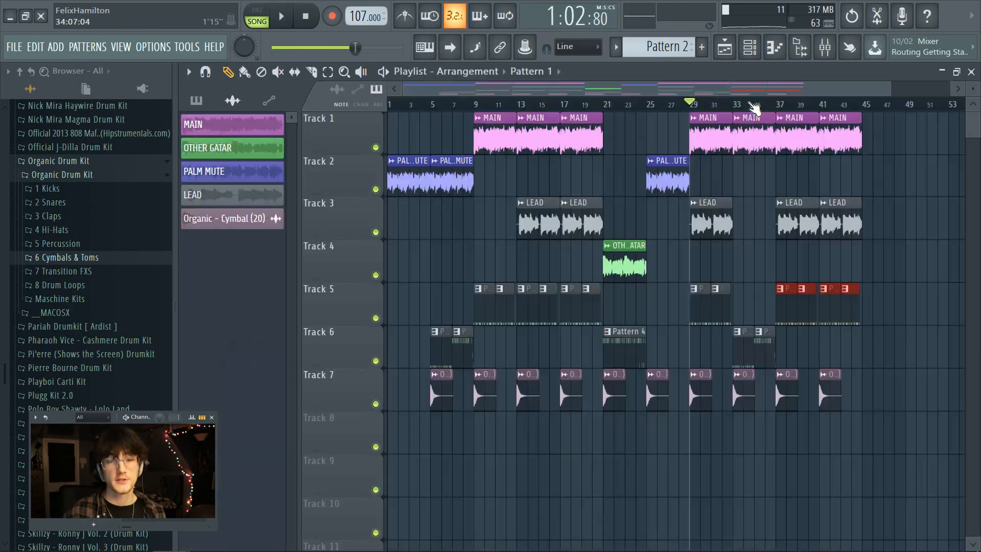
# Step: Isolate the drum tracks in the mixer, play them from bar 29, and re-enable all the other tracks
pyautogui.click(825, 47)
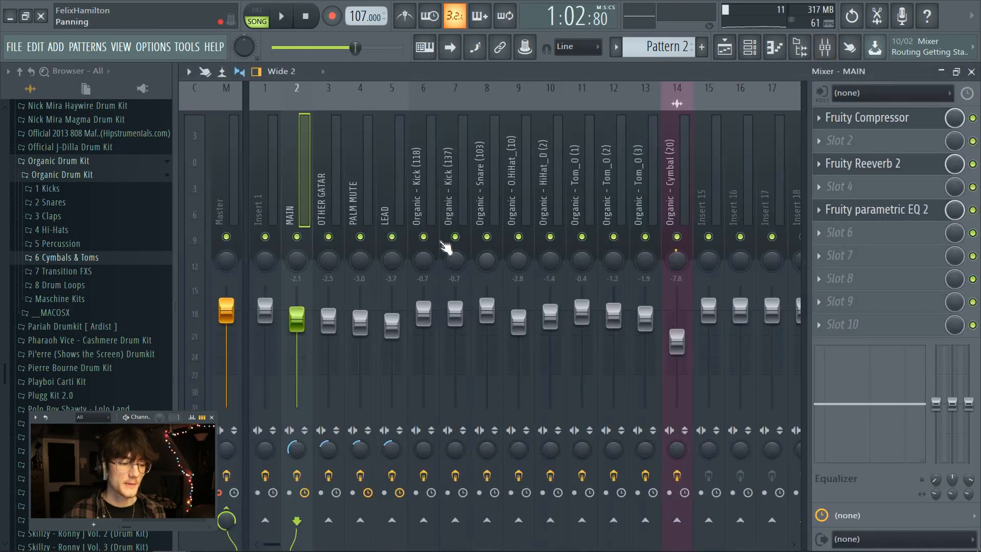
pyautogui.moveTo(505, 240); pyautogui.dragTo(683, 241)
pyautogui.press('space')
pyautogui.click(652, 203)
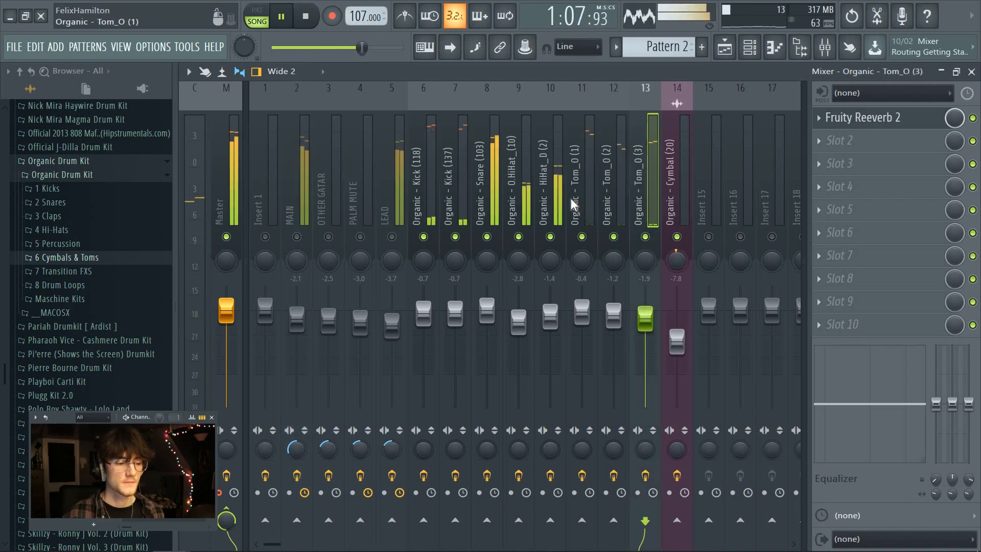
pyautogui.press('space')
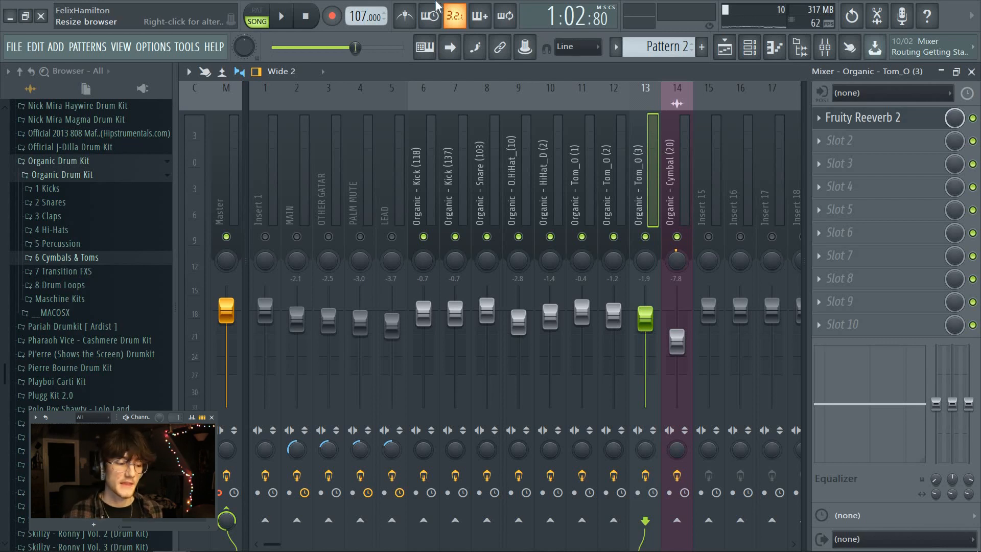
pyautogui.rightClick(644, 225)
pyautogui.rightClick(647, 236)
pyautogui.rightClick(647, 235)
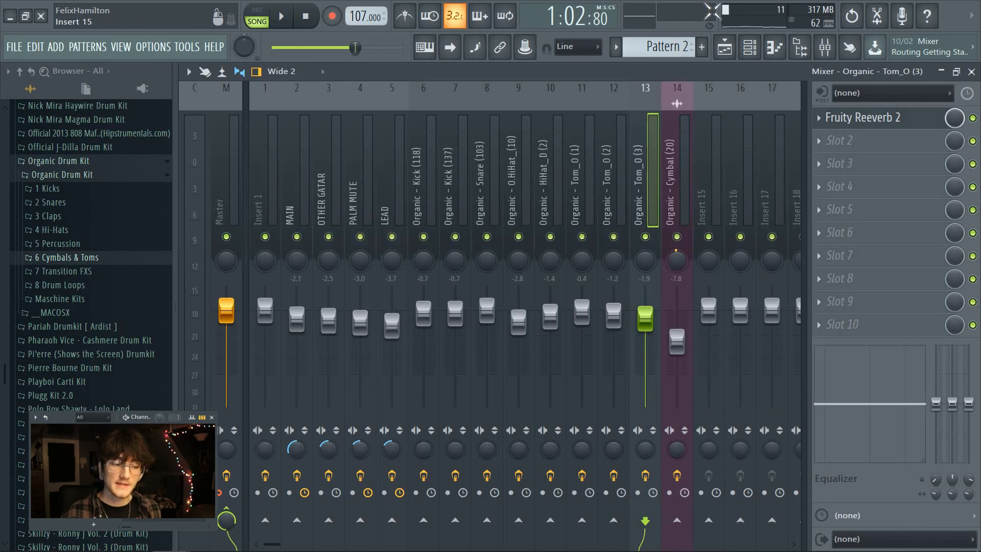
# Step: Open the playlist, play Track 2's palm mute guitar soloed from bar 9, and cancel the solo
pyautogui.click(724, 47)
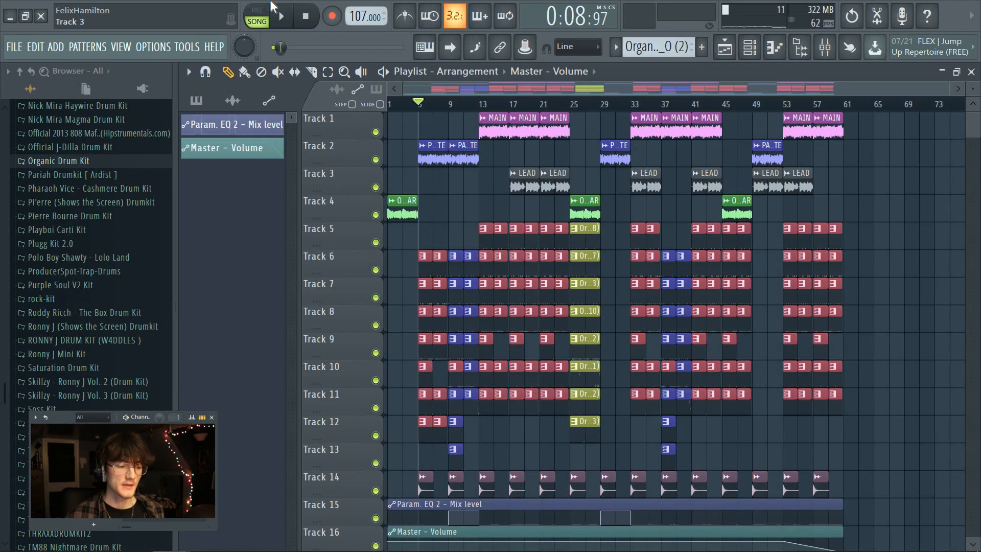
pyautogui.click(449, 105)
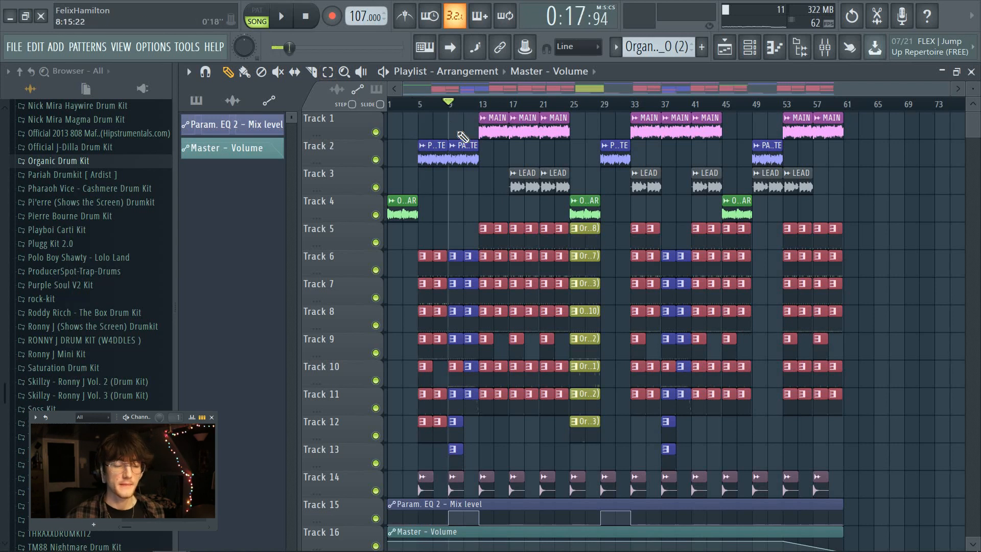
pyautogui.rightClick(378, 162)
pyautogui.press('space')
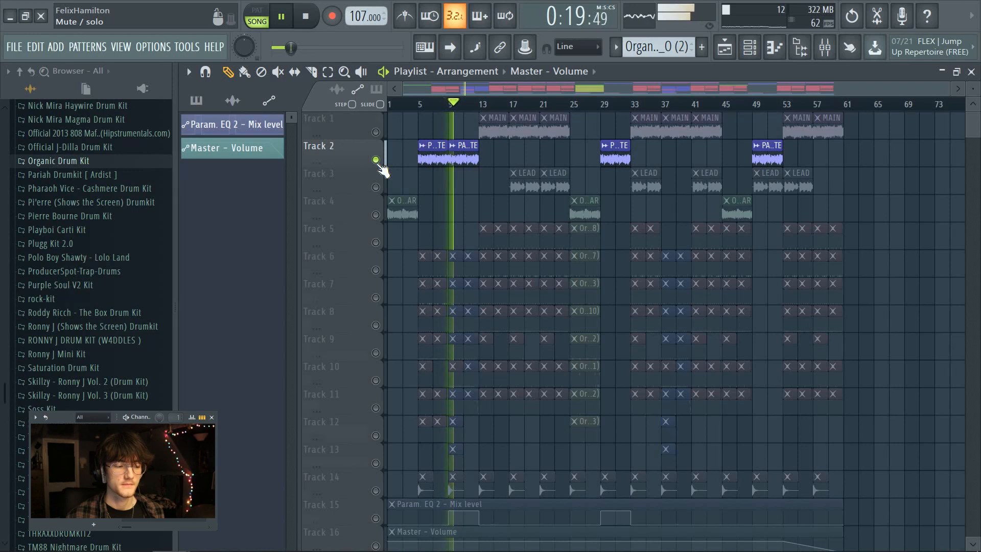
pyautogui.press('space')
pyautogui.rightClick(378, 162)
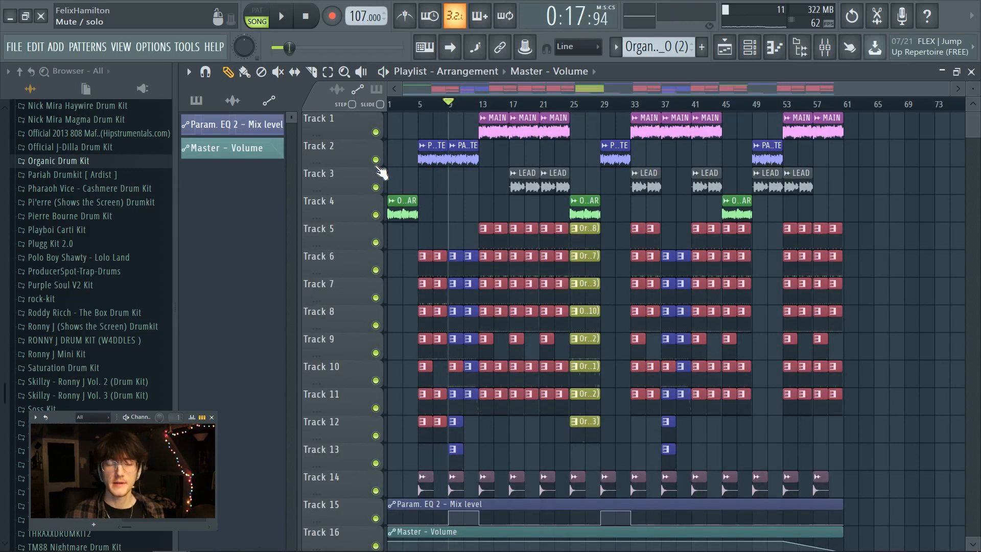
# Step: Play the cymbals on Track 14 soloed from bar 9, cancel the solo, and look over the automation clips on Tracks 15 and 16
pyautogui.rightClick(377, 493)
pyautogui.press('space')
pyautogui.press('space')
pyautogui.rightClick(377, 493)
pyautogui.scroll(-2, 808, 465)
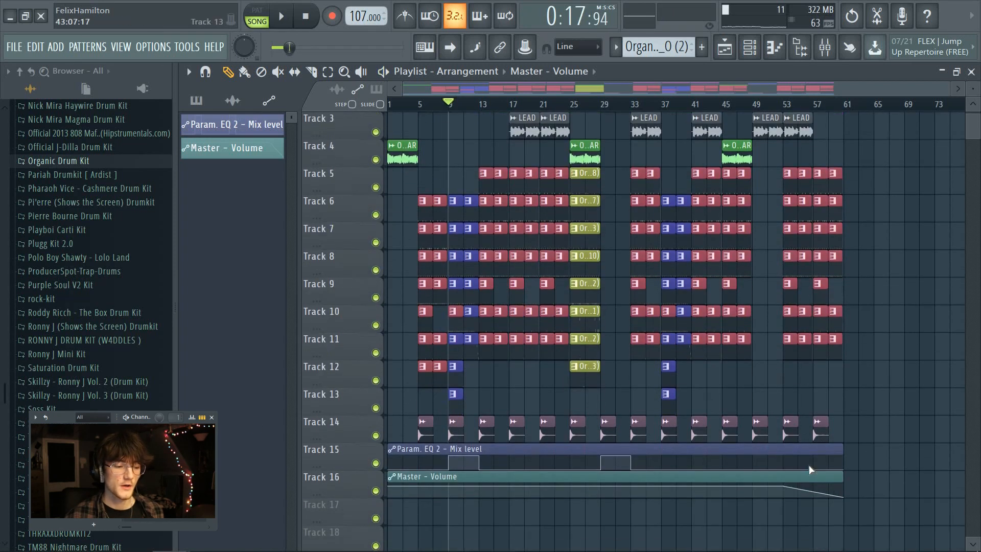
pyautogui.scroll(2, 775, 338)
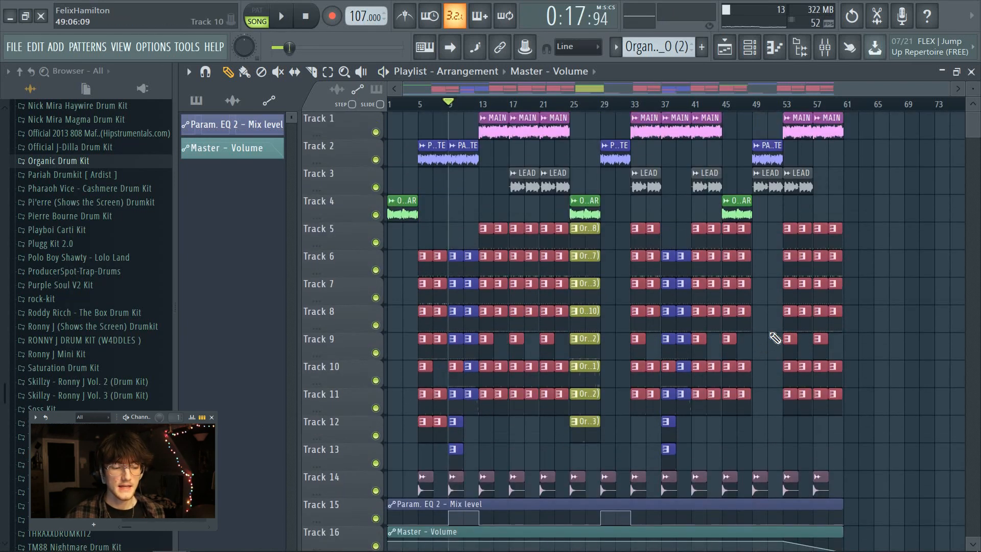